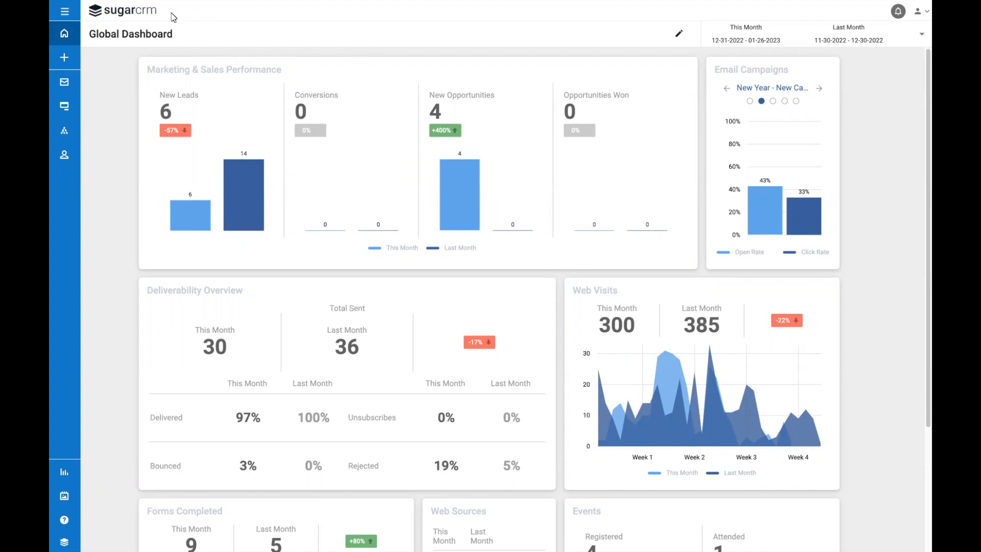
Open the Segments list and view the form for creating a segment, closing it without saving.
{"action": "left_click", "coordinate": [71, 13]}
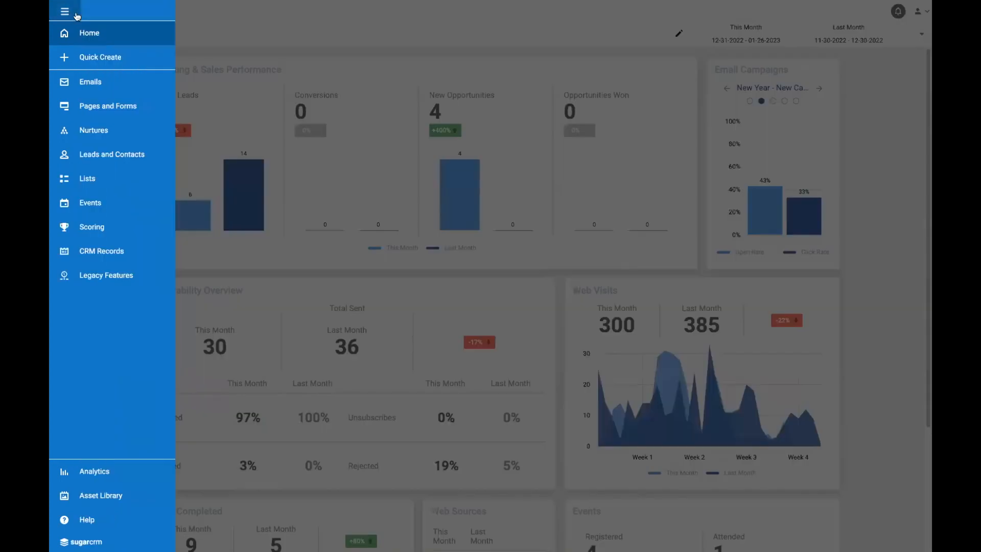
{"action": "left_click", "coordinate": [104, 182]}
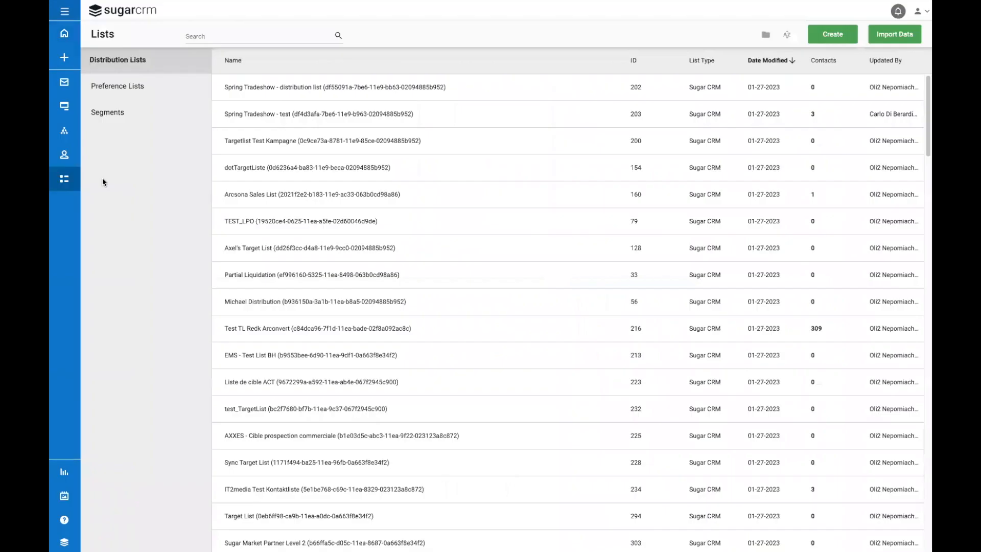
{"action": "left_click", "coordinate": [118, 114]}
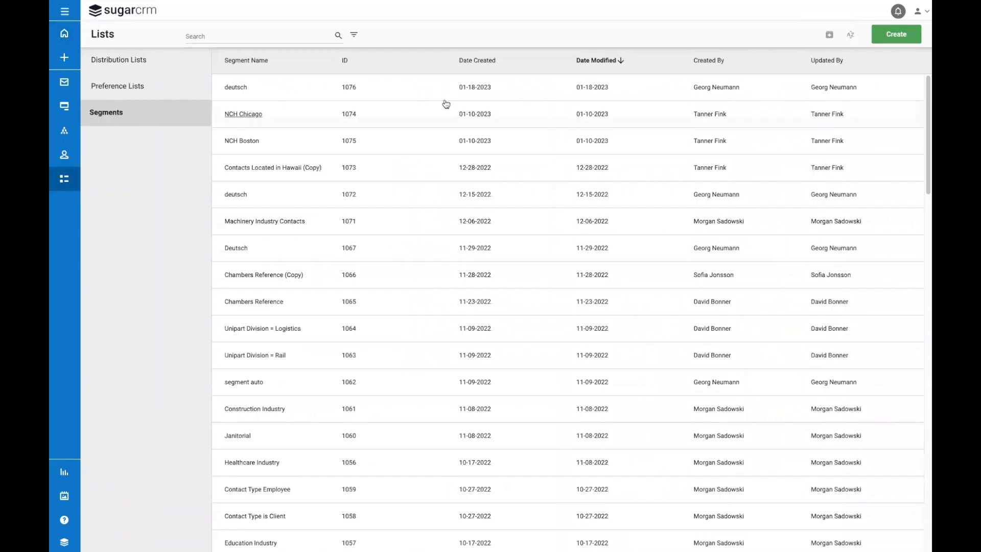
{"action": "left_click", "coordinate": [886, 40]}
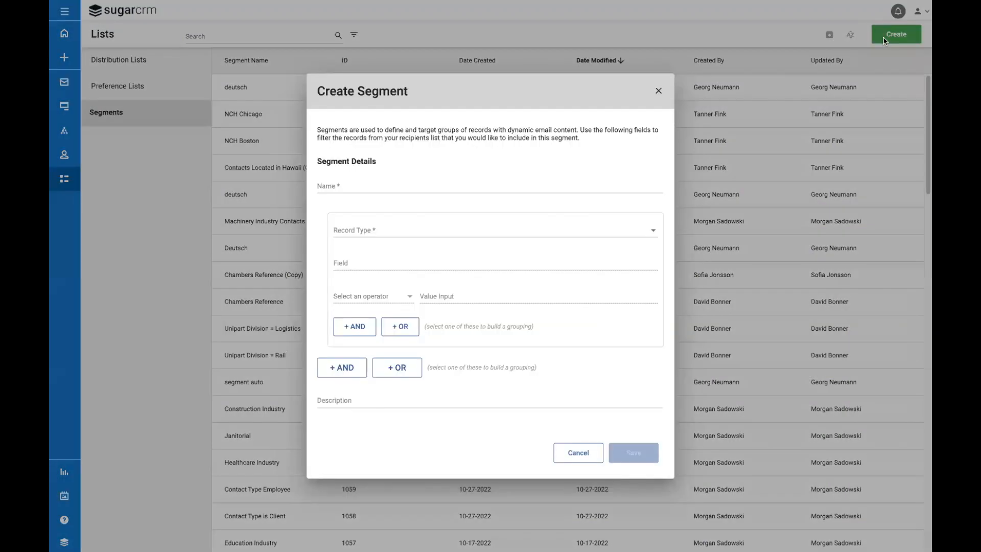
{"action": "left_click", "coordinate": [659, 91]}
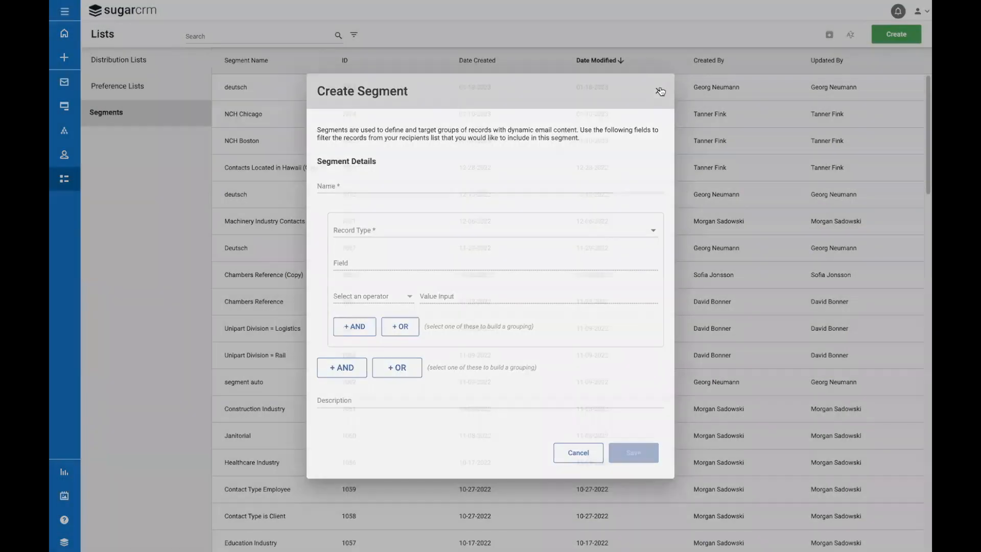
Return to the home dashboard and start creating a new email campaign.
{"action": "left_click", "coordinate": [74, 37]}
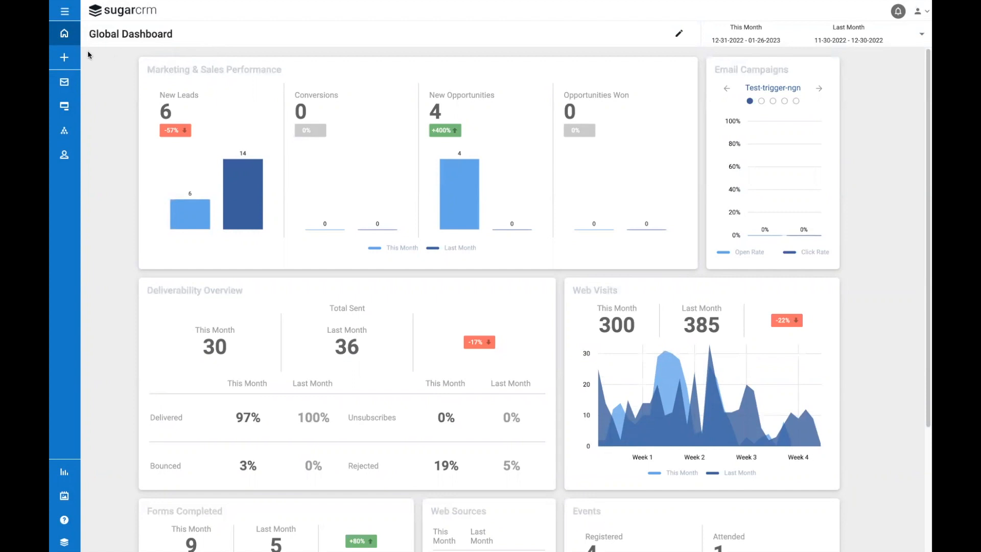
{"action": "left_click", "coordinate": [68, 58]}
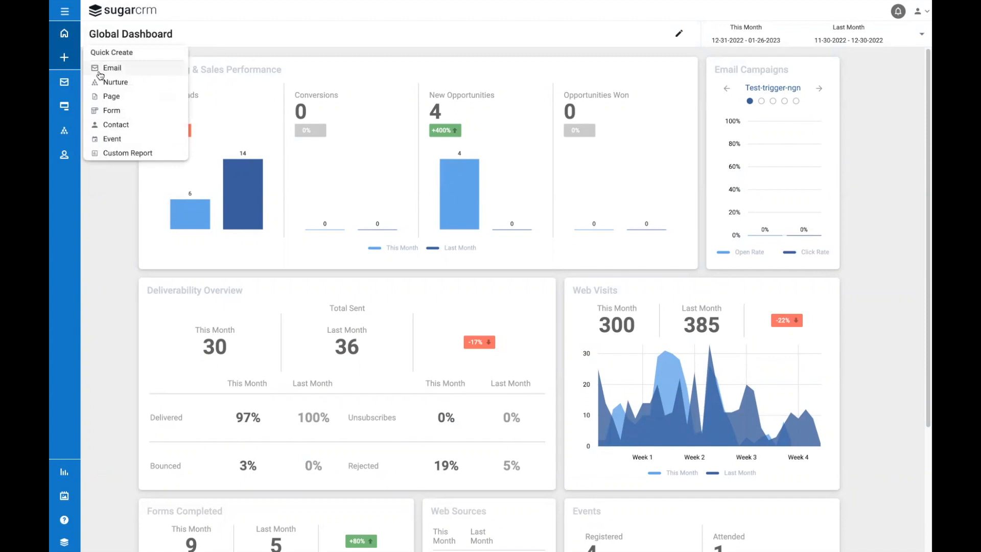
{"action": "left_click", "coordinate": [210, 40]}
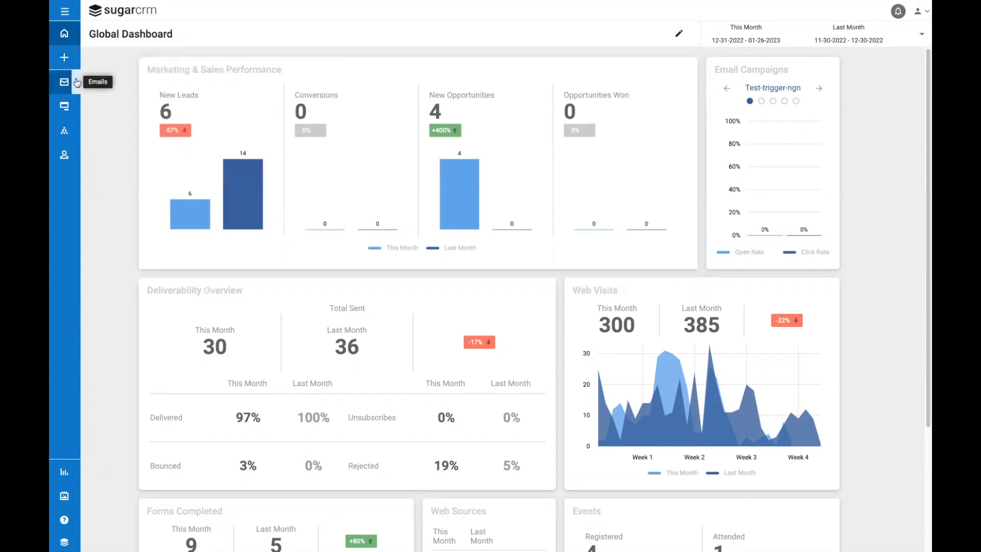
{"action": "mouse_move", "coordinate": [77, 82]}
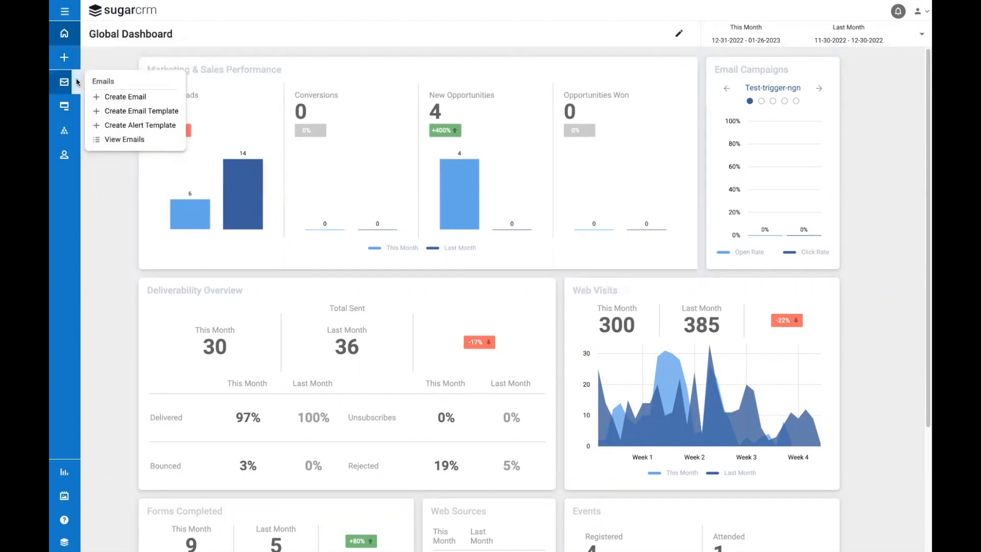
{"action": "left_click", "coordinate": [103, 98]}
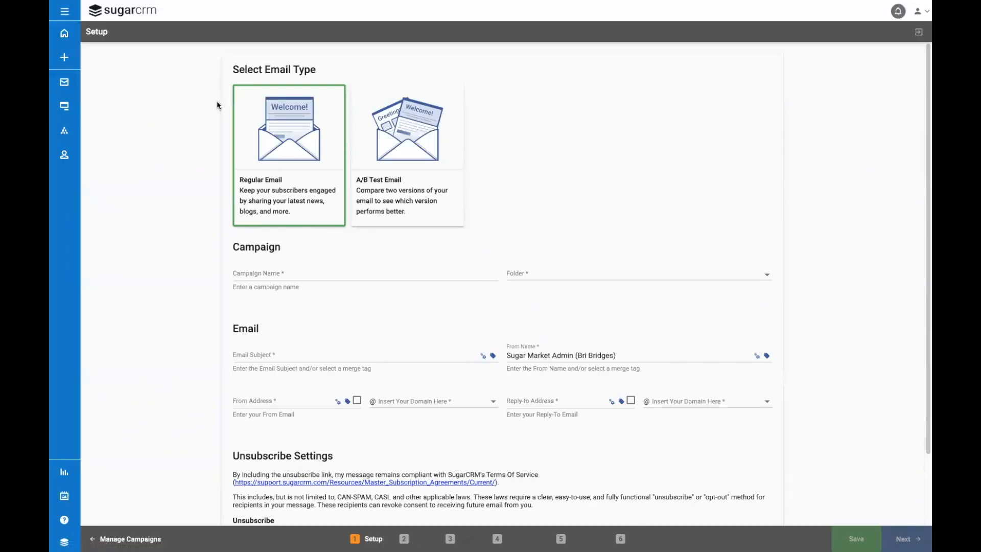
Name the campaign "Super Fruit Sale - Demo Video" and store it in the Demo Videos folder.
{"action": "left_click", "coordinate": [278, 278]}
{"action": "type", "text": "Super F"}
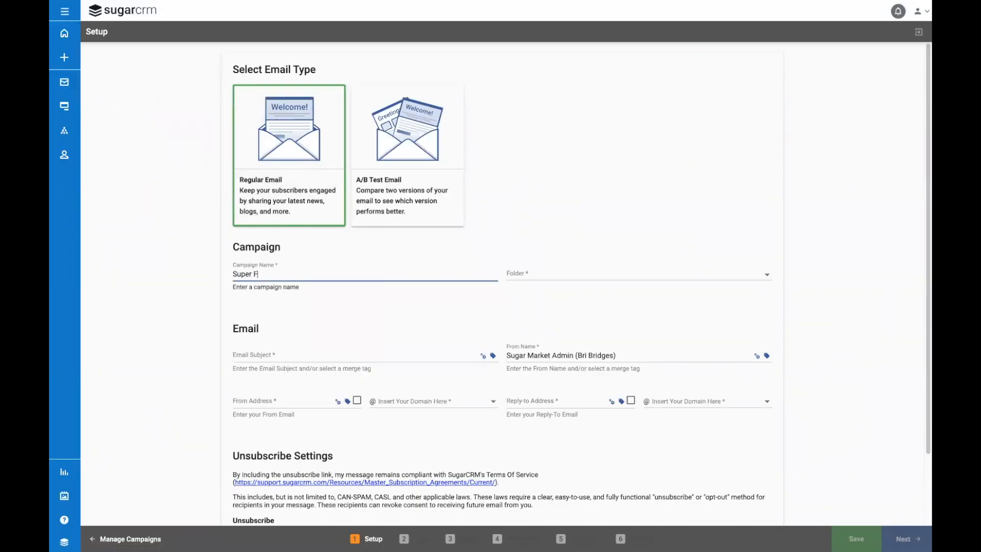
{"action": "type", "text": "ruit Sale - Demo Video"}
{"action": "left_click", "coordinate": [569, 272]}
{"action": "left_click_drag", "start_coordinate": [552, 208], "coordinate": [543, 352]}
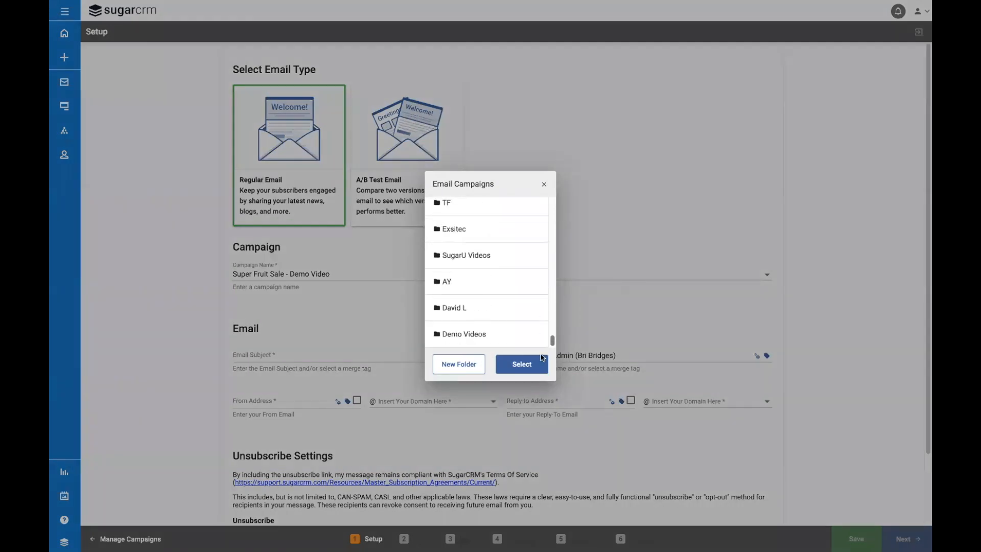
{"action": "left_click", "coordinate": [471, 345]}
{"action": "left_click", "coordinate": [519, 364]}
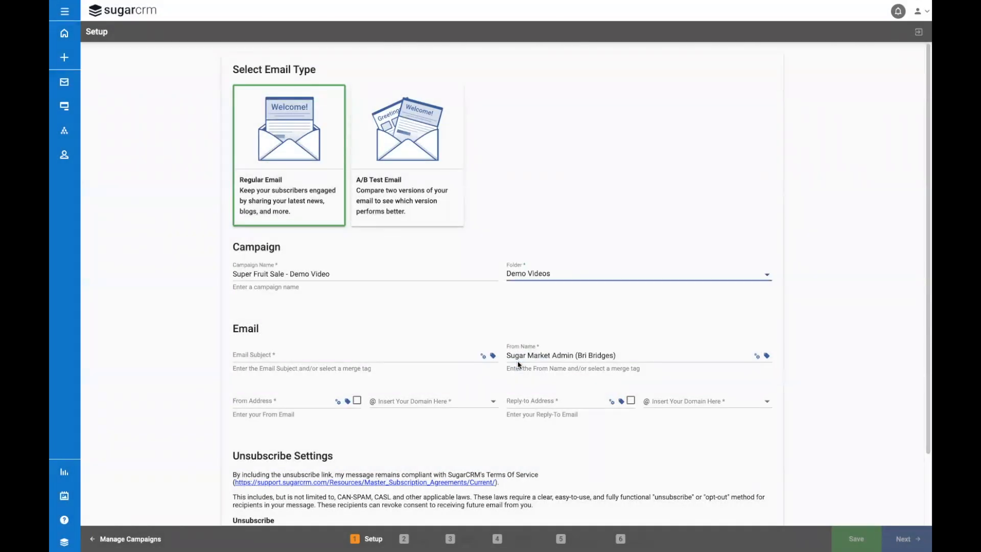
Set up a dynamic email subject with the default subject "Enjoy delicious fresh fruit!".
{"action": "left_click", "coordinate": [482, 356]}
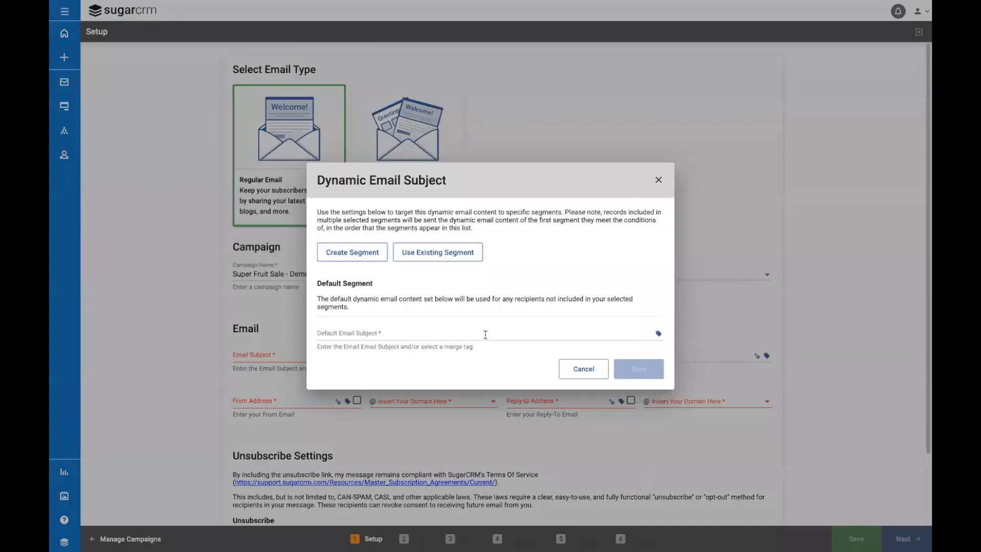
{"action": "left_click", "coordinate": [485, 335]}
{"action": "type", "text": "Enjoy "}
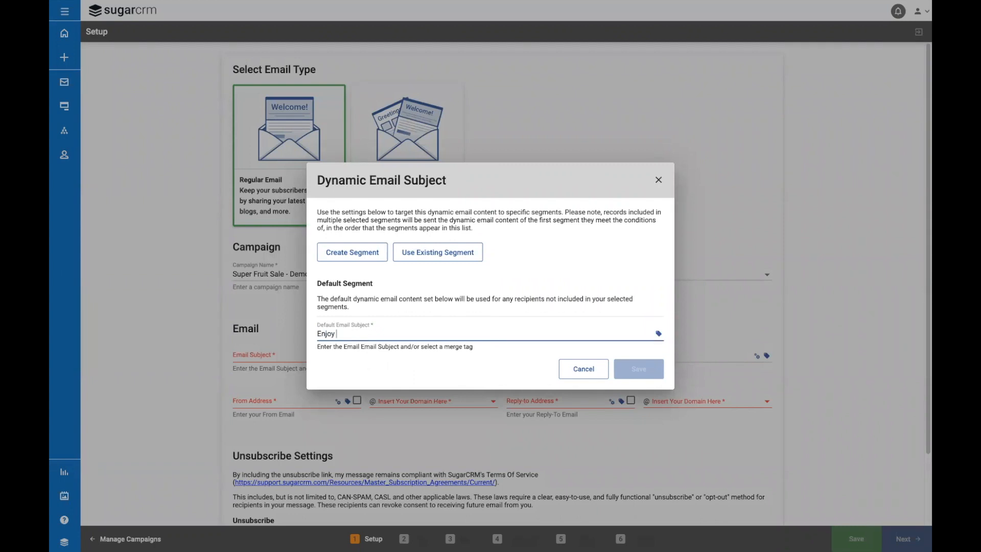
{"action": "type", "text": "delicious fresh fruit!"}
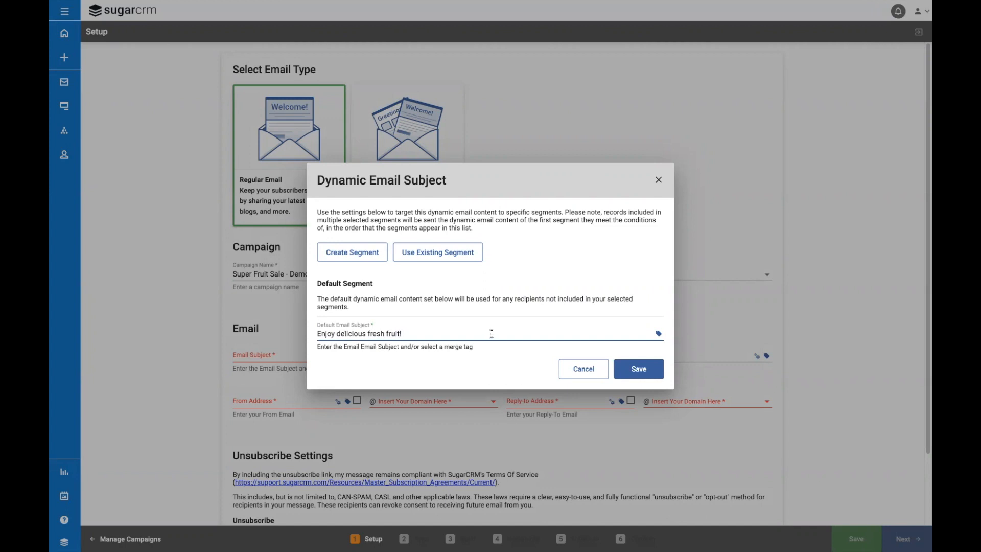
Create a segment for the dynamic subject named "Georgia Residents" with the Contact record type.
{"action": "left_click", "coordinate": [372, 255]}
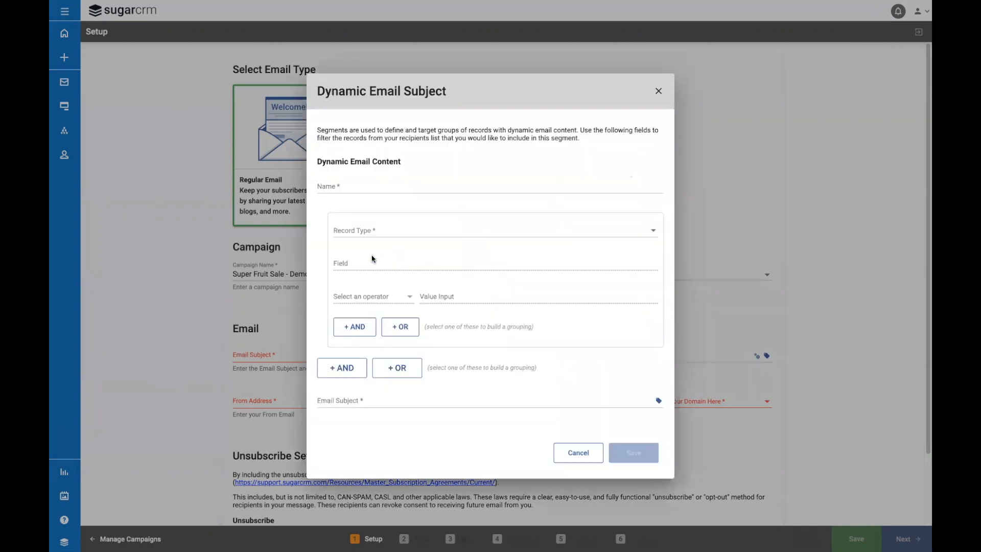
{"action": "left_click", "coordinate": [375, 186]}
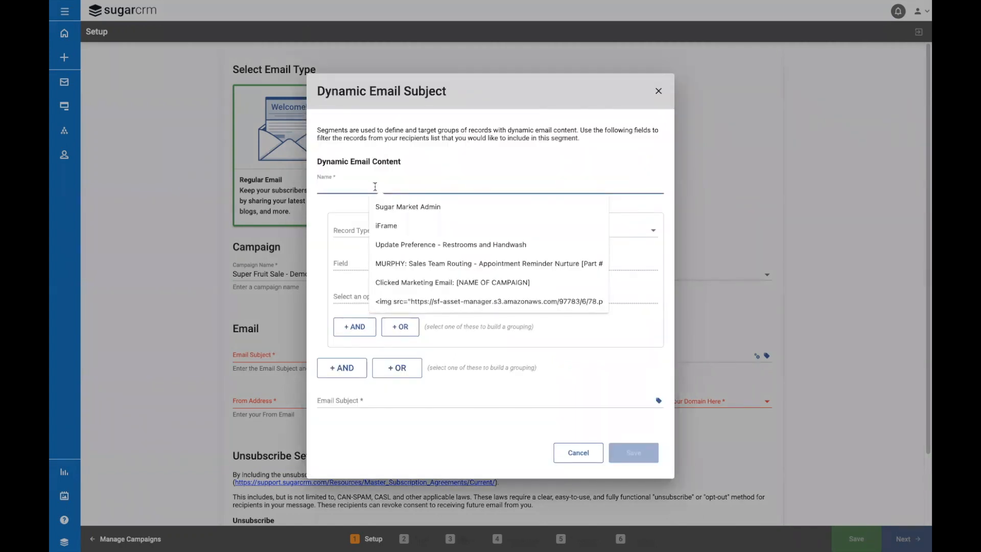
{"action": "type", "text": "Georgia Residents"}
{"action": "left_click", "coordinate": [401, 234]}
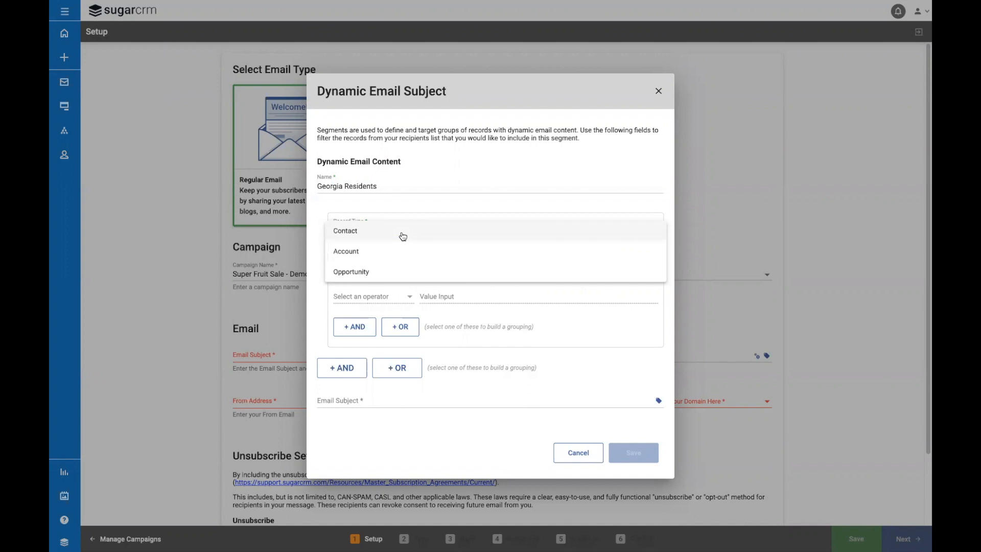
{"action": "left_click", "coordinate": [402, 236]}
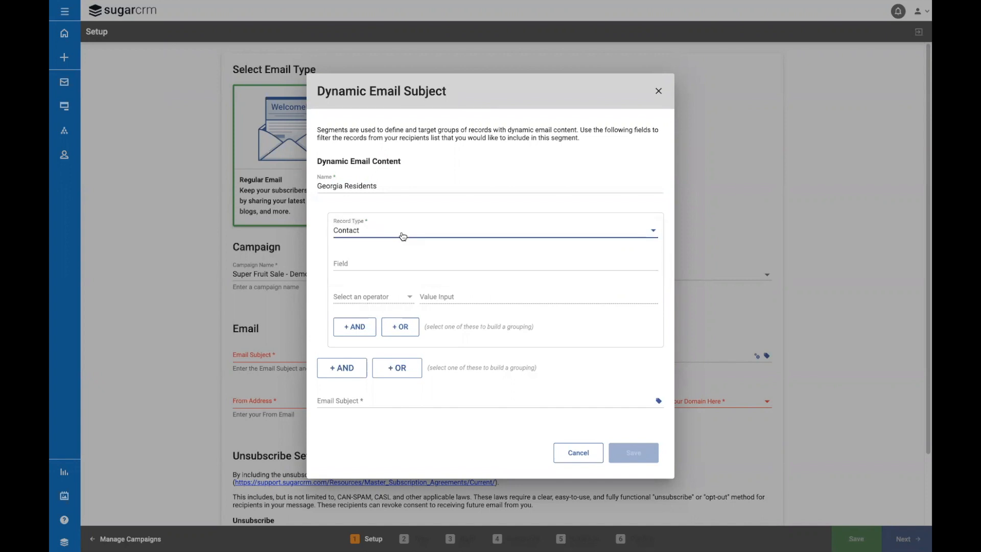
Filter the Georgia Residents segment to contacts whose Mailing State equals GA.
{"action": "left_click", "coordinate": [398, 263]}
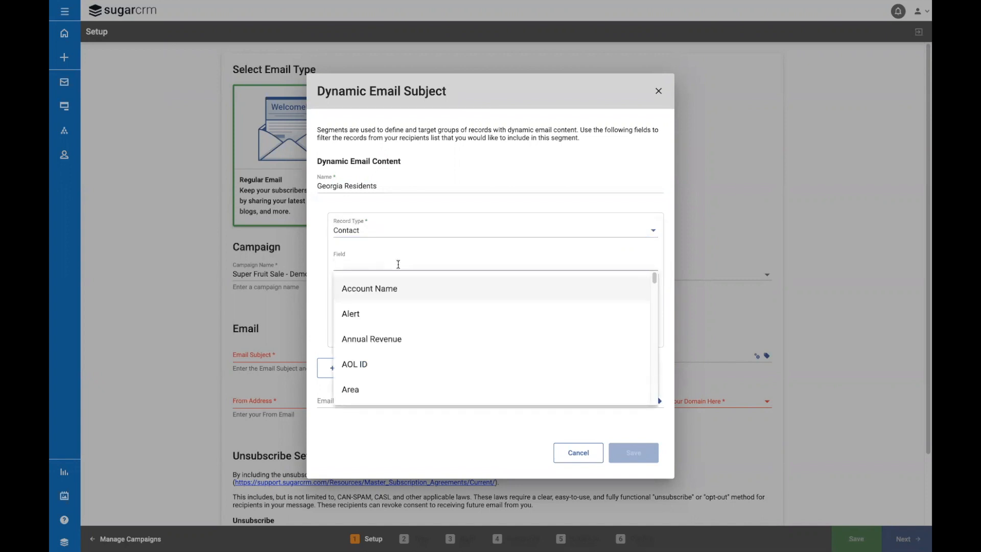
{"action": "type", "text": "Mailin"}
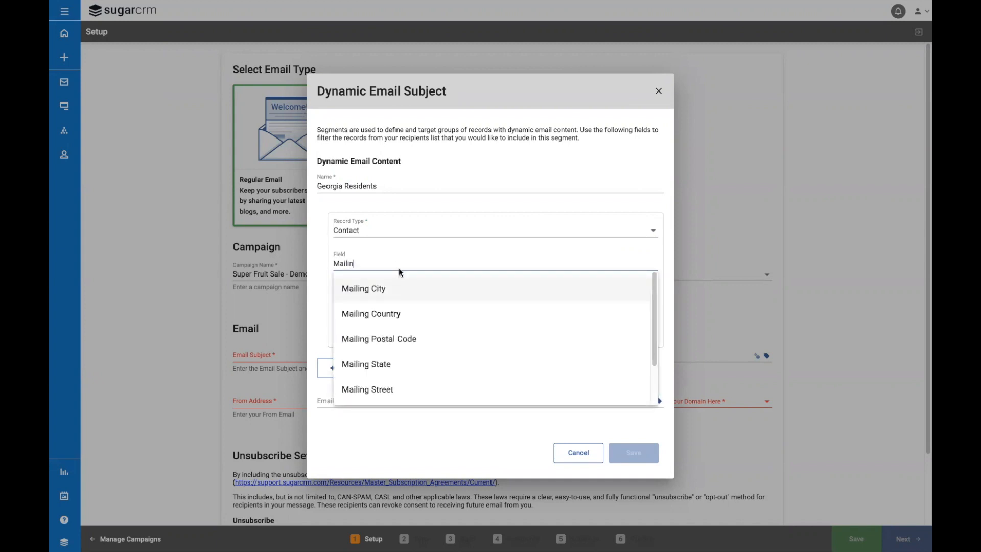
{"action": "left_click", "coordinate": [398, 365]}
{"action": "left_click", "coordinate": [400, 300]}
{"action": "left_click", "coordinate": [400, 301]}
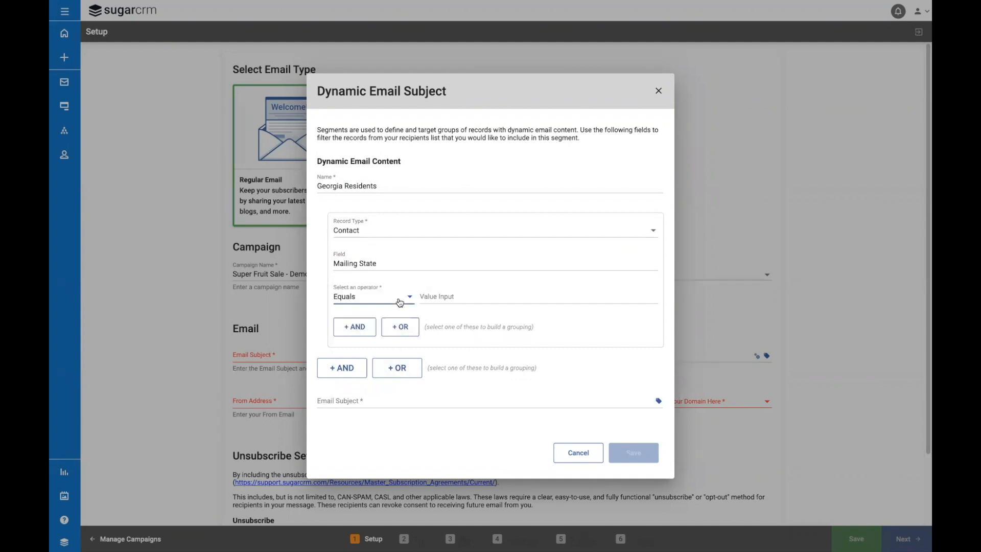
{"action": "left_click", "coordinate": [437, 297]}
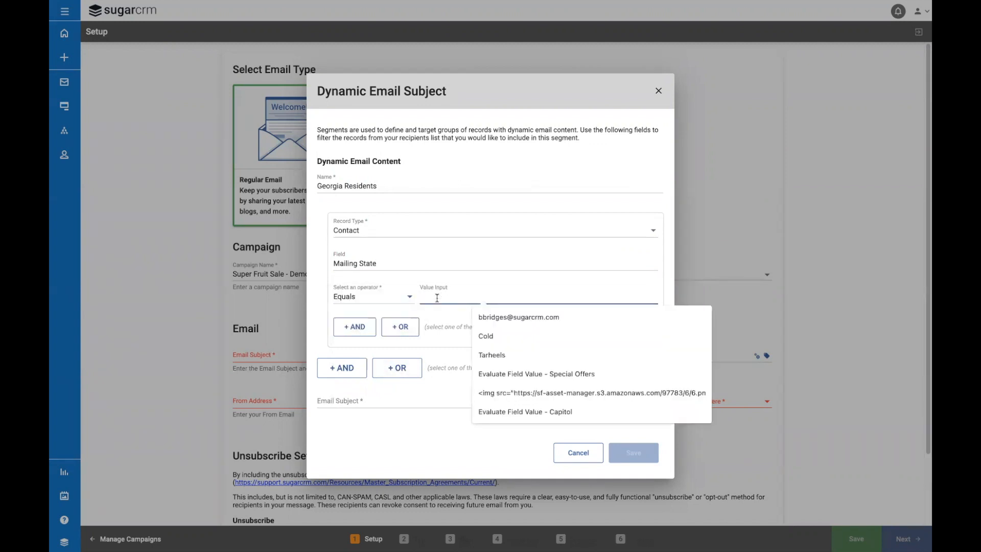
{"action": "type", "text": "GA"}
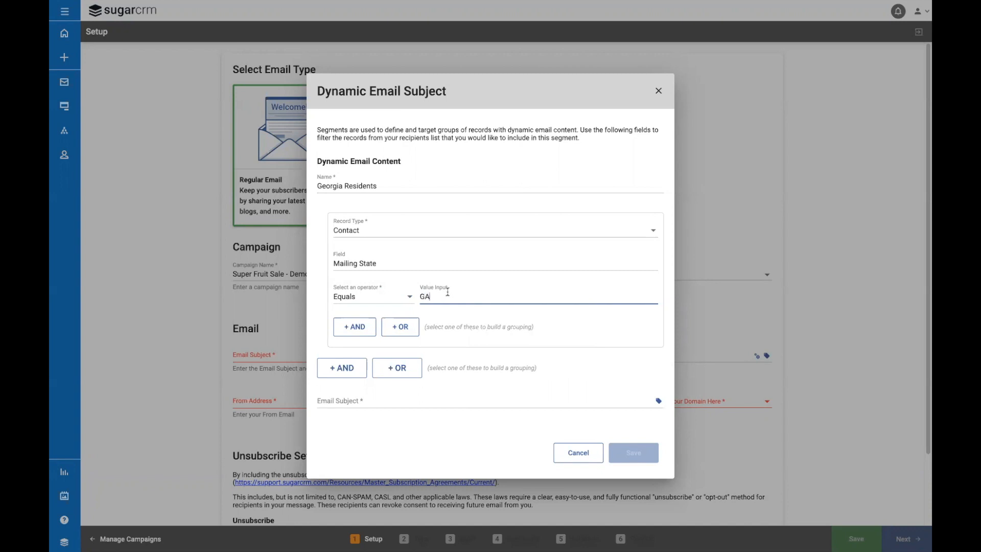
Give the Georgia Residents segment the subject "Enjoy delicious fresh peaches!" and save the segment.
{"action": "left_click", "coordinate": [448, 400]}
{"action": "type", "text": "Enjoy"}
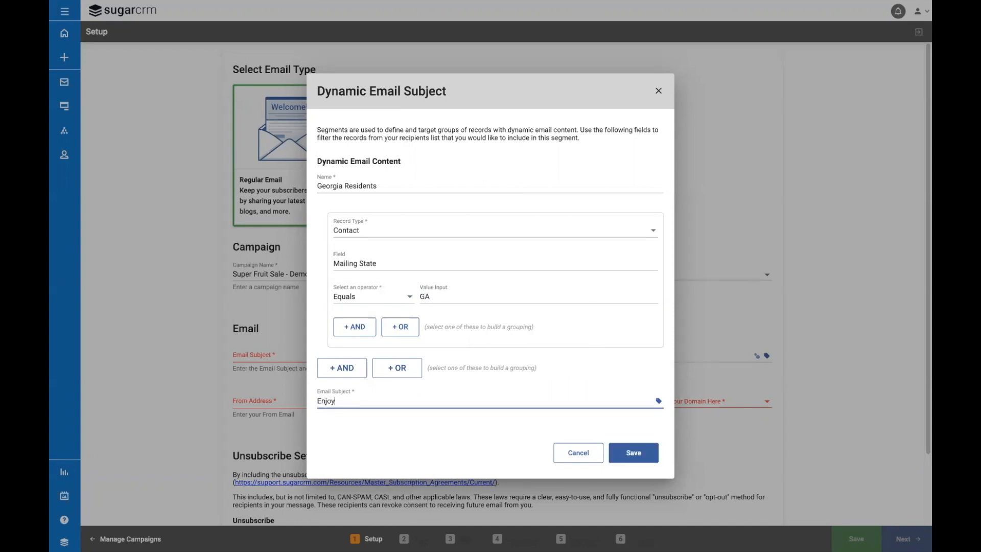
{"action": "type", "text": " delicious fresh peaches!"}
{"action": "left_click", "coordinate": [633, 453]}
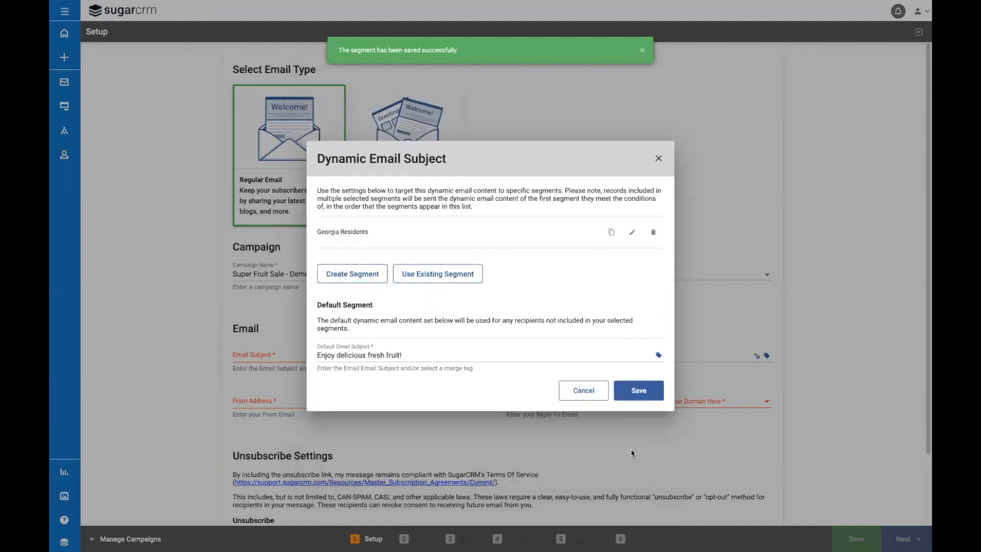
Create a second segment named "Hawaii Residents" with the Contact record type.
{"action": "left_click", "coordinate": [342, 270]}
{"action": "left_click", "coordinate": [432, 186]}
{"action": "type", "text": "Hawaii Residents"}
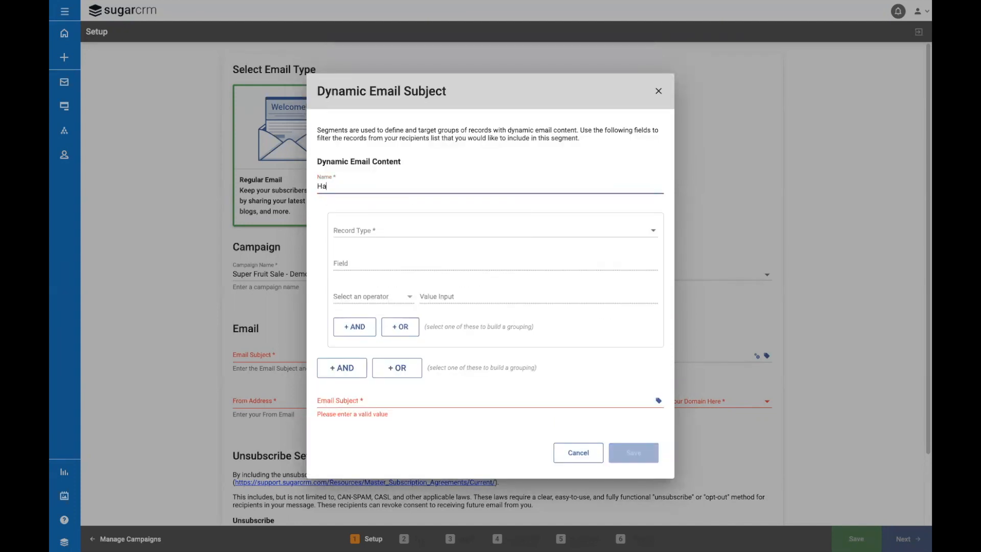
{"action": "left_click", "coordinate": [482, 229]}
{"action": "left_click", "coordinate": [481, 228]}
Filter the Hawaii Residents segment to contacts whose Mailing State equals HI.
{"action": "left_click", "coordinate": [471, 260]}
{"action": "type", "text": "Mailin"}
{"action": "left_click", "coordinate": [453, 357]}
{"action": "left_click", "coordinate": [406, 302]}
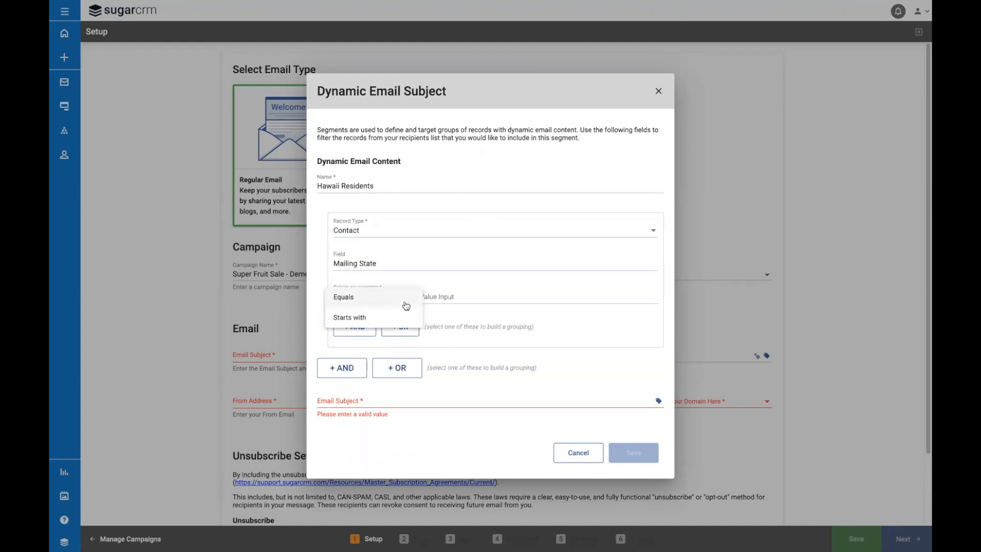
{"action": "left_click", "coordinate": [406, 306]}
{"action": "left_click", "coordinate": [475, 297]}
{"action": "type", "text": "HI"}
Give the Hawaii Residents segment the subject "Enjoy delicious fresh pineapple!" and save the segment.
{"action": "left_click", "coordinate": [358, 401]}
{"action": "type", "text": "Enjoy delicious fresh pinea"}
{"action": "type", "text": "pple!"}
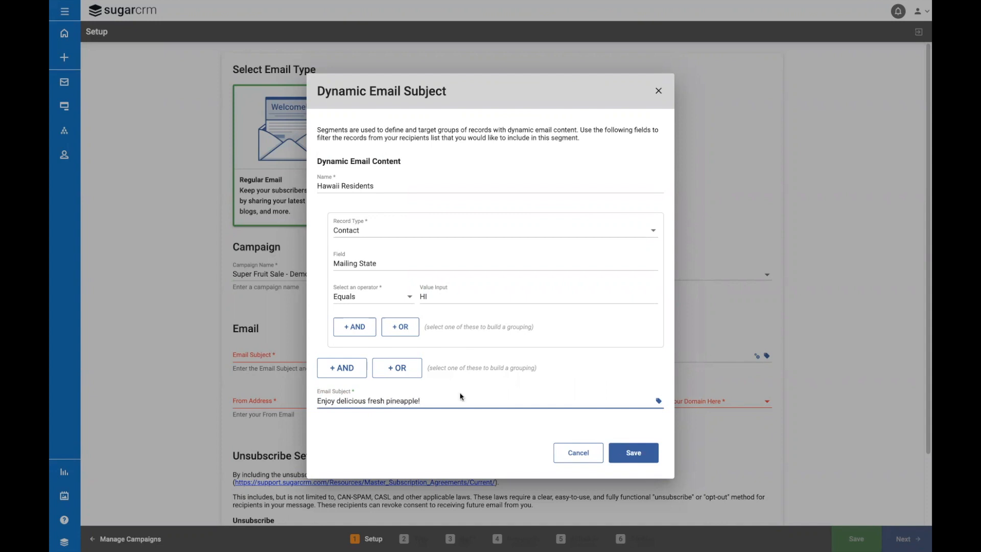
{"action": "left_click", "coordinate": [632, 452]}
Create a third segment named "Florida Residents" with the Contact record type.
{"action": "left_click", "coordinate": [335, 287]}
{"action": "left_click", "coordinate": [364, 190]}
{"action": "type", "text": "Florida Residents"}
{"action": "left_click", "coordinate": [440, 228]}
{"action": "left_click", "coordinate": [440, 226]}
Filter the Florida Residents segment to contacts whose Mailing State equals FL.
{"action": "left_click", "coordinate": [428, 262]}
{"action": "type", "text": "Mailing"}
{"action": "left_click", "coordinate": [406, 360]}
{"action": "left_click", "coordinate": [407, 303]}
{"action": "left_click", "coordinate": [407, 301]}
{"action": "left_click", "coordinate": [464, 297]}
{"action": "type", "text": "FL"}
Give the Florida Residents segment a subject about enjoying delicious fresh oranges, and save the segment and the dynamic email subject.
{"action": "left_click", "coordinate": [491, 397]}
{"action": "type", "text": "Enjoy del"}
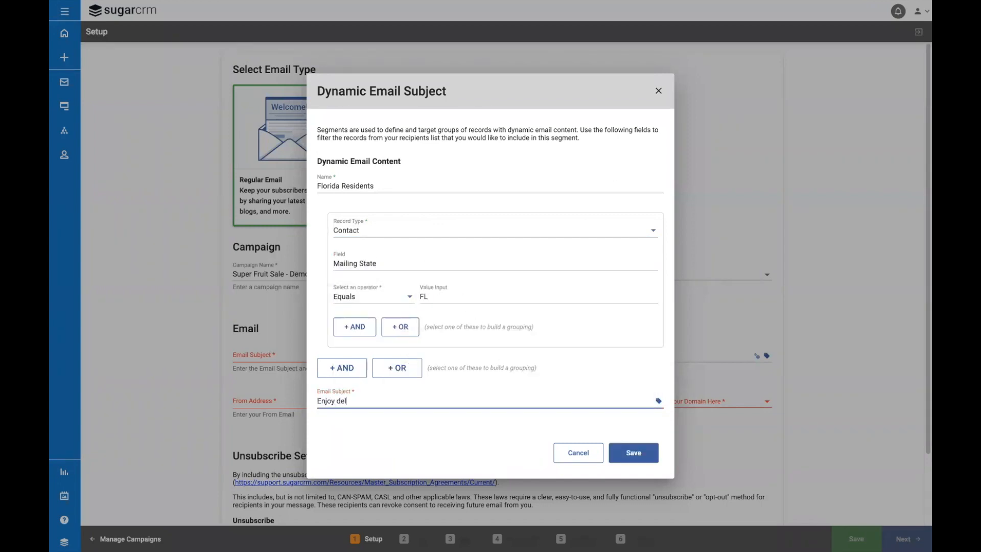
{"action": "type", "text": "icious fresh oranges!"}
{"action": "left_click", "coordinate": [632, 456]}
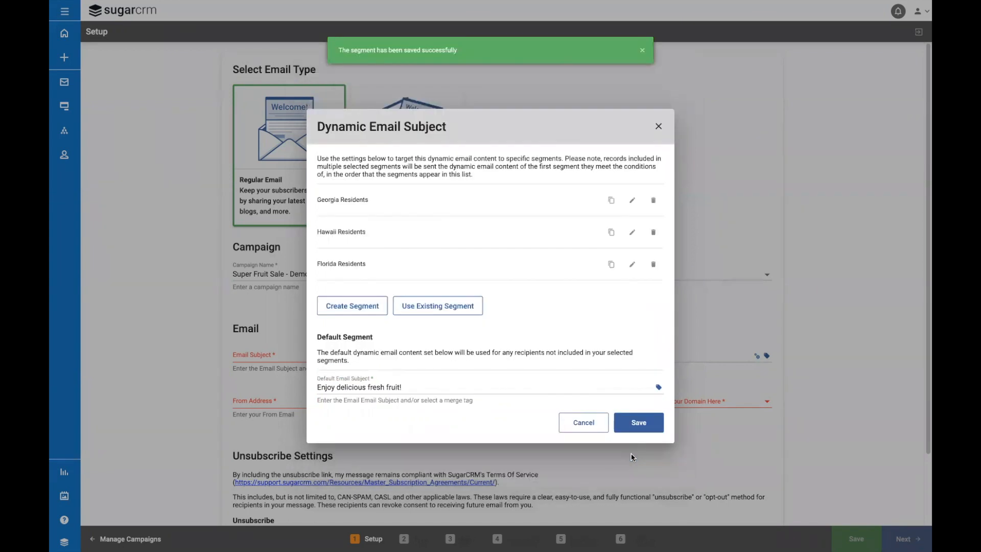
{"action": "left_click", "coordinate": [640, 428]}
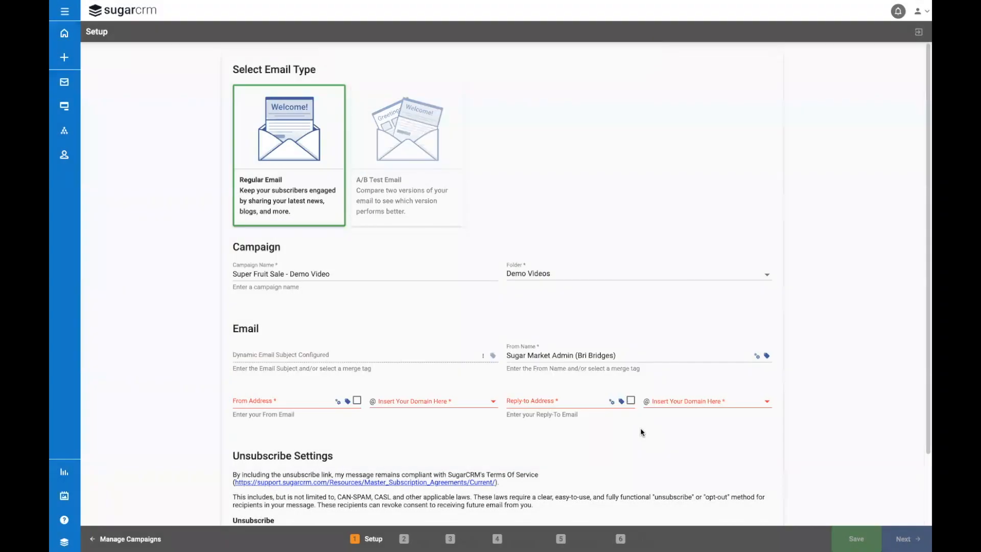
Set the From Name to "Your Friends at SugarCRM" and enter the no-reply From Address with the sugarmarketdemo025.com domain.
{"action": "triple_click", "coordinate": [627, 355]}
{"action": "type", "text": "Your Friends at SugarCRM"}
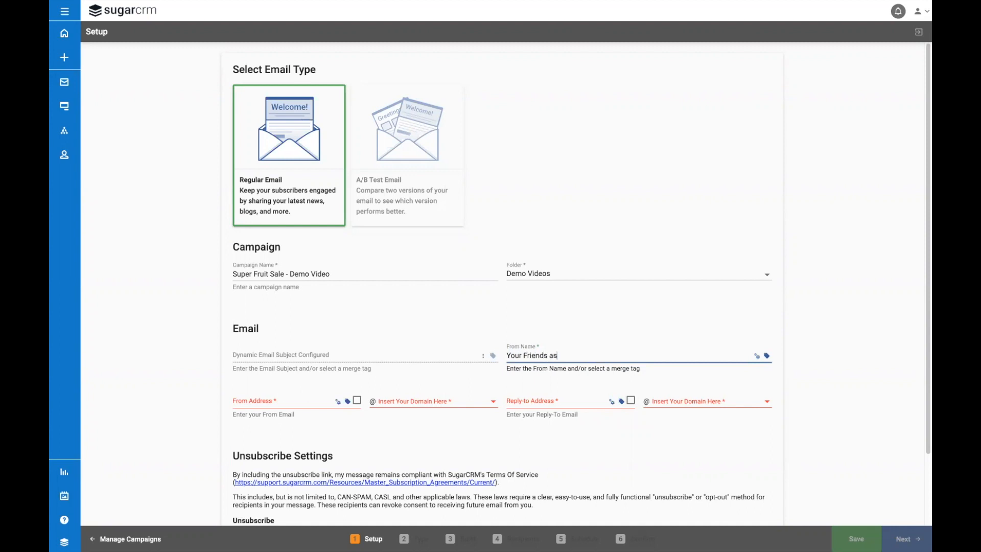
{"action": "left_click", "coordinate": [295, 400]}
{"action": "type", "text": "noreply"}
{"action": "left_click", "coordinate": [412, 402]}
{"action": "left_click", "coordinate": [411, 403]}
Enter the no-reply Reply-to Address with the sugarmarketdemo025.com domain and continue to choosing the email type.
{"action": "left_click", "coordinate": [513, 402]}
{"action": "type", "text": "noreply"}
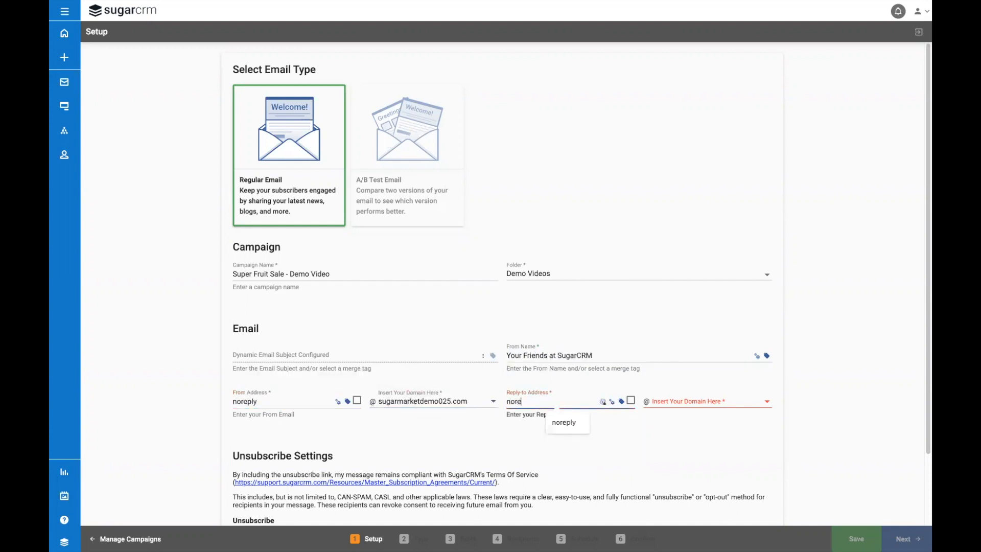
{"action": "left_click", "coordinate": [655, 405]}
{"action": "left_click", "coordinate": [655, 405]}
{"action": "scroll", "coordinate": [654, 438], "scroll_direction": "down", "scroll_amount": 2}
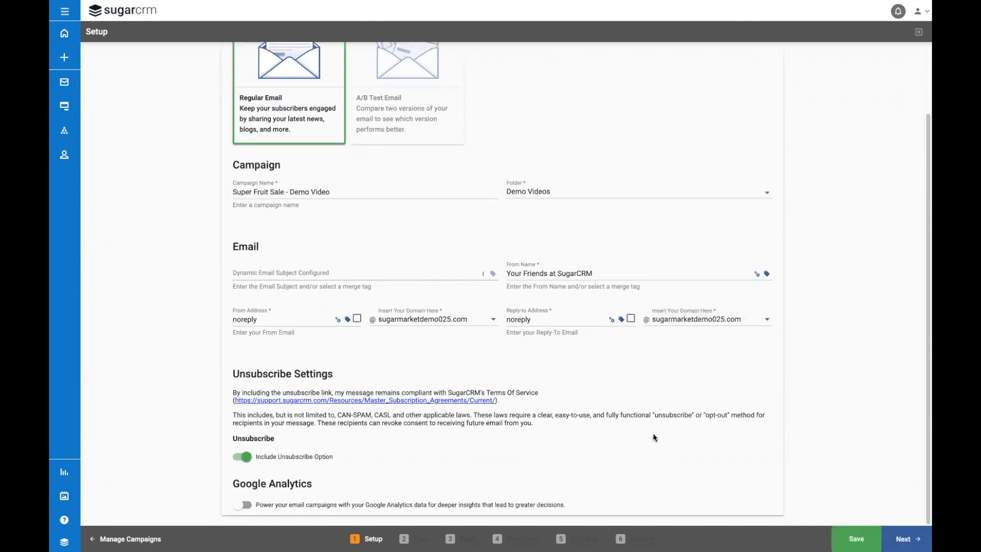
{"action": "left_click", "coordinate": [906, 538]}
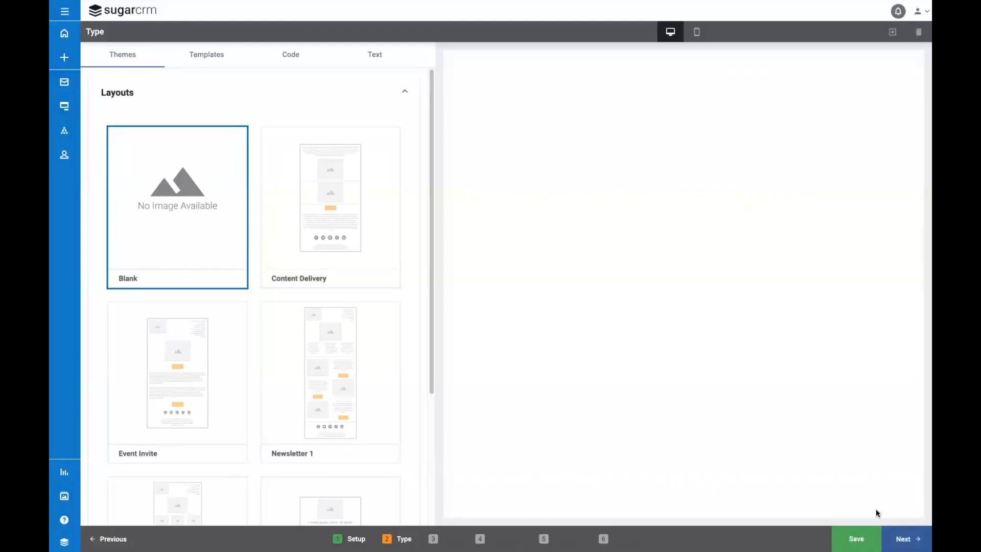
Base the email on the saved template headed "FRESH FRUIT— GUARANTEED!" and continue to building it.
{"action": "left_click", "coordinate": [220, 60]}
{"action": "left_click", "coordinate": [228, 214]}
{"action": "left_click", "coordinate": [904, 538]}
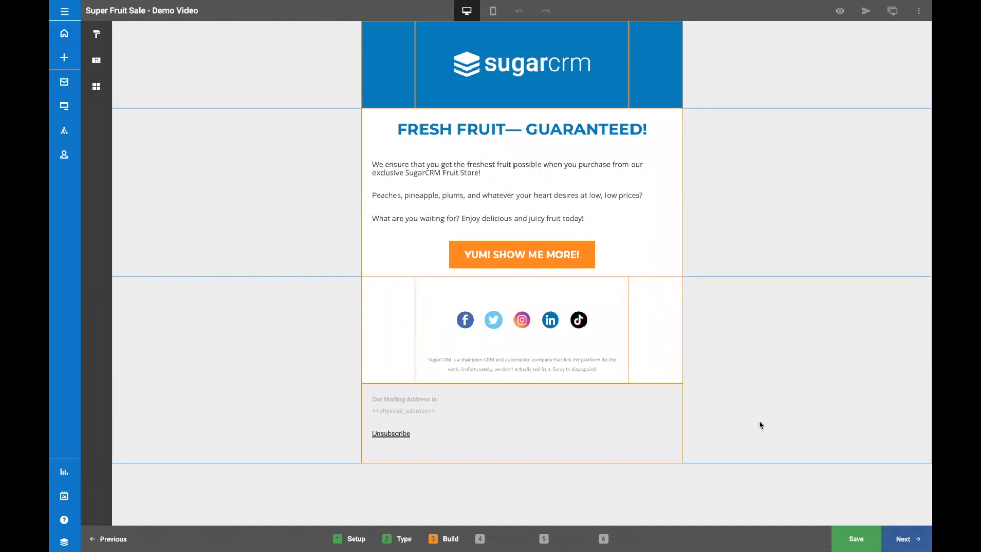
Insert a Dynamic Image element between the "FRESH FRUIT— GUARANTEED!" heading and the body text.
{"action": "left_click", "coordinate": [92, 87]}
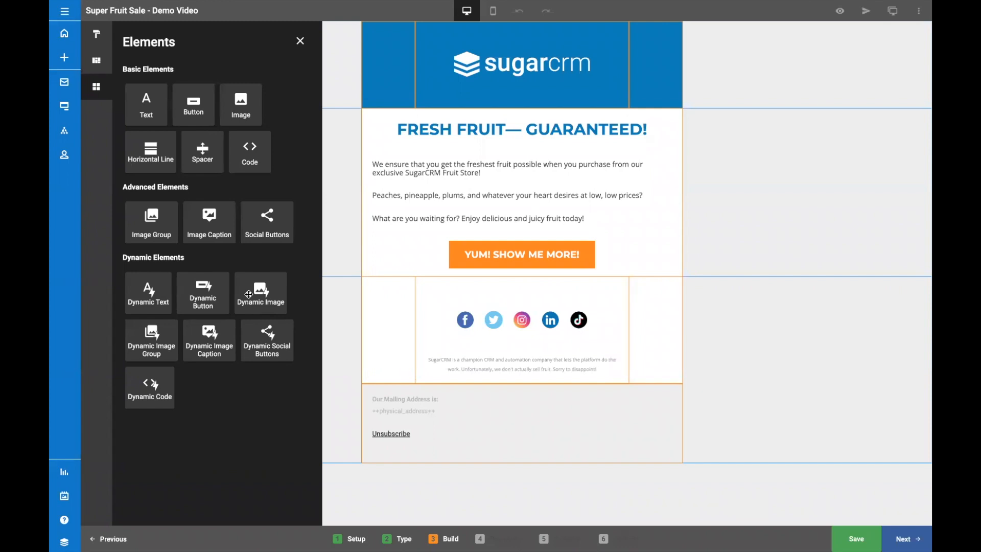
{"action": "left_click_drag", "start_coordinate": [249, 294], "coordinate": [500, 165]}
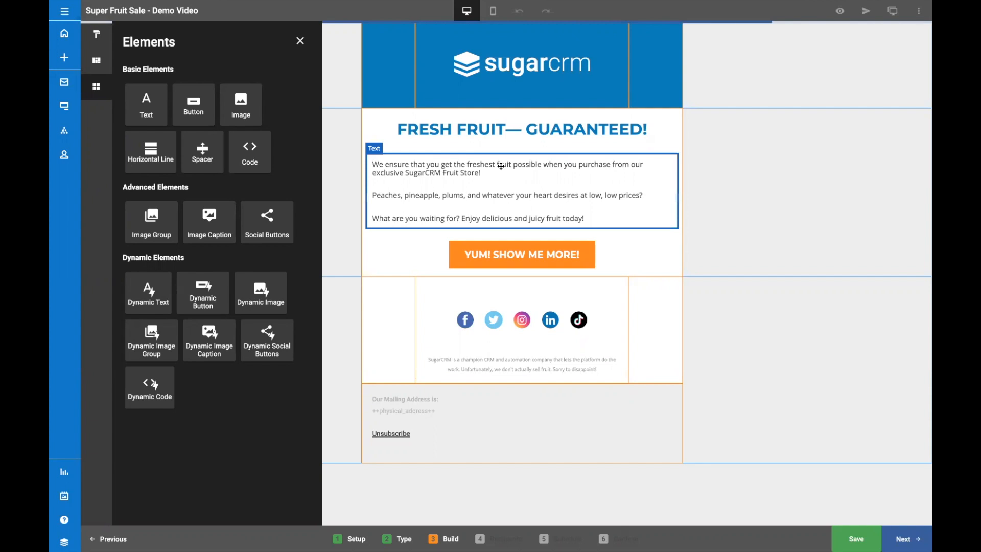
{"action": "left_click", "coordinate": [300, 41]}
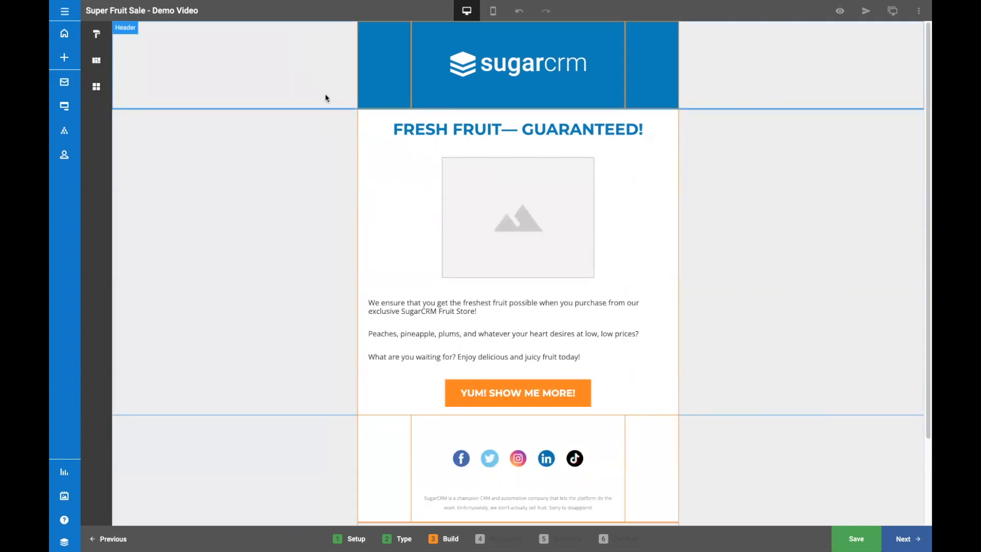
Fill the dynamic image's Default Segment with an Unsplash photo of mixed fruit found by searching for "Fresh Fruit".
{"action": "left_click", "coordinate": [485, 194]}
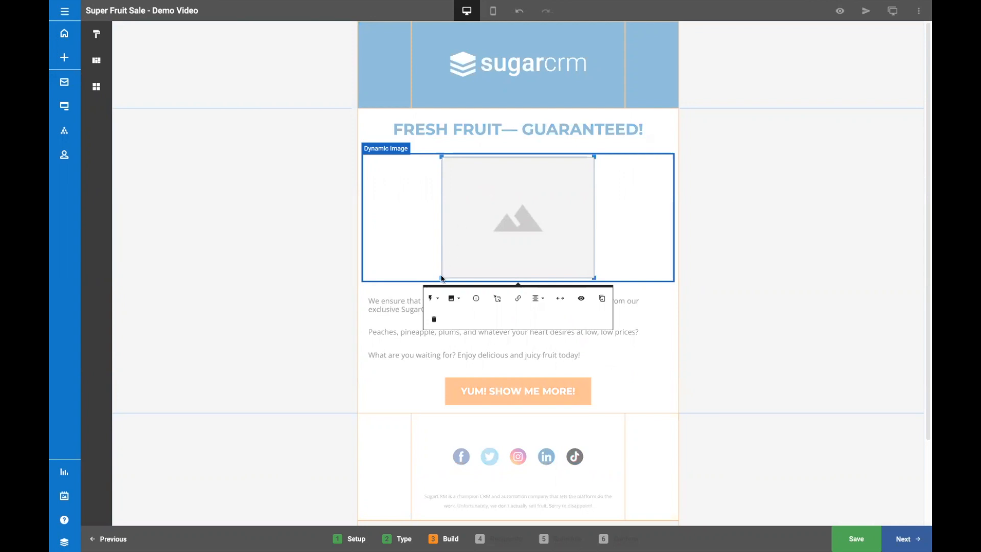
{"action": "left_click", "coordinate": [434, 299]}
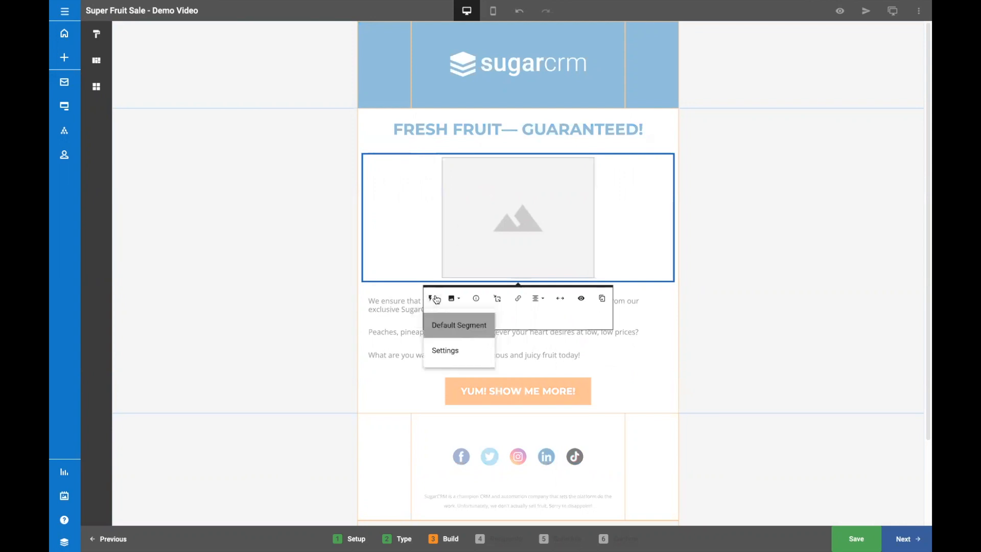
{"action": "left_click", "coordinate": [444, 328]}
{"action": "left_click", "coordinate": [452, 299]}
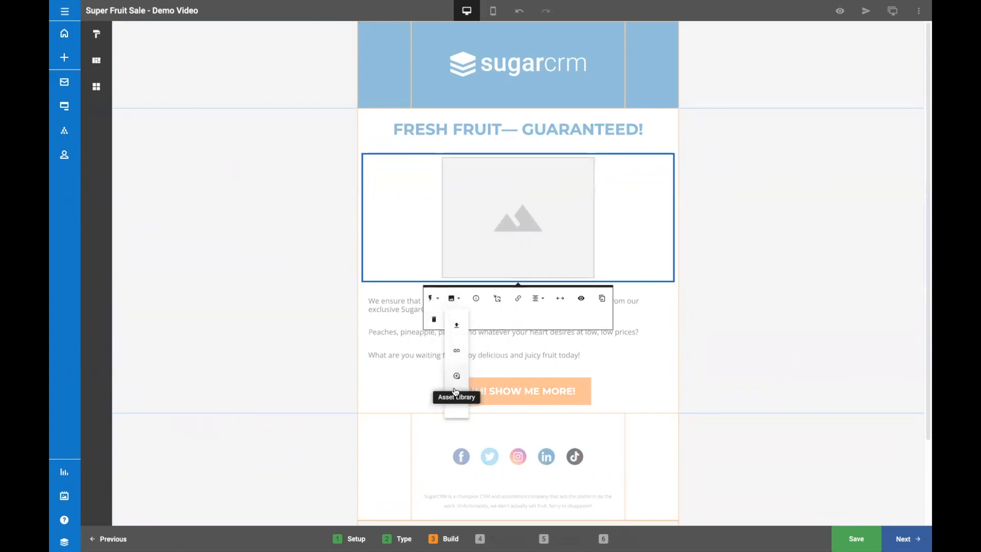
{"action": "left_click", "coordinate": [453, 393]}
{"action": "left_click", "coordinate": [367, 161]}
{"action": "type", "text": "Fresh Fruit"}
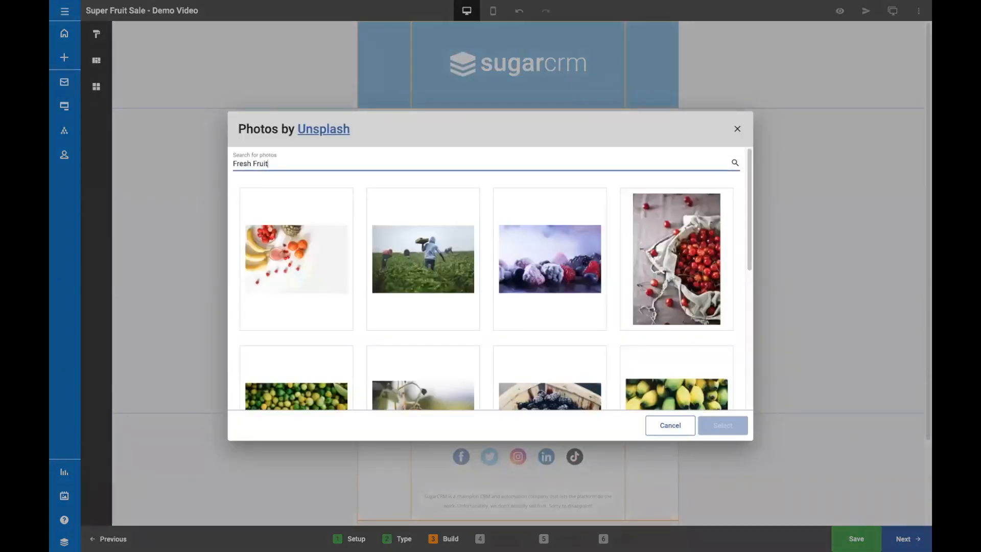
{"action": "left_click", "coordinate": [297, 258]}
{"action": "left_click", "coordinate": [722, 425]}
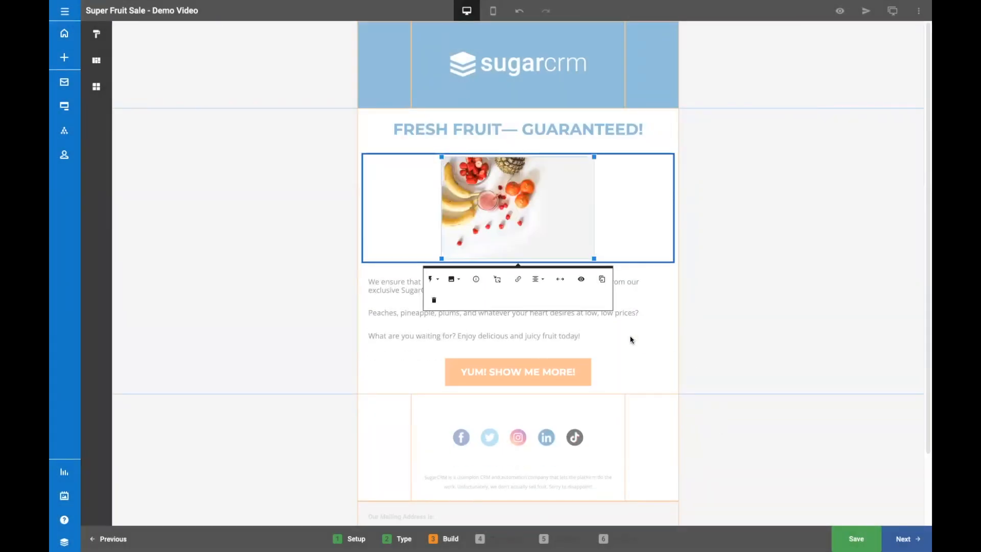
Add the existing Georgia Residents segment to the dynamic image's content settings.
{"action": "left_click", "coordinate": [431, 279]}
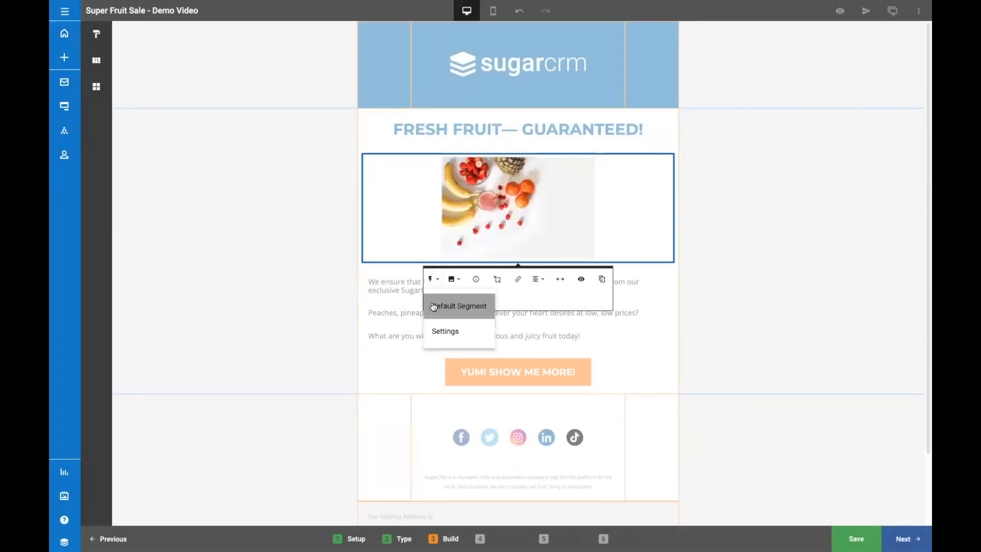
{"action": "left_click", "coordinate": [433, 331]}
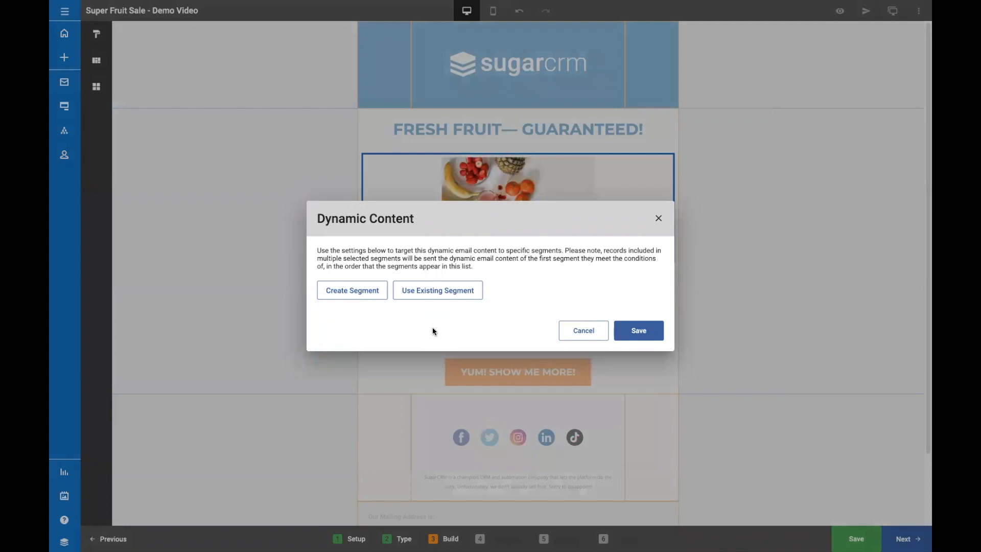
{"action": "left_click", "coordinate": [443, 292]}
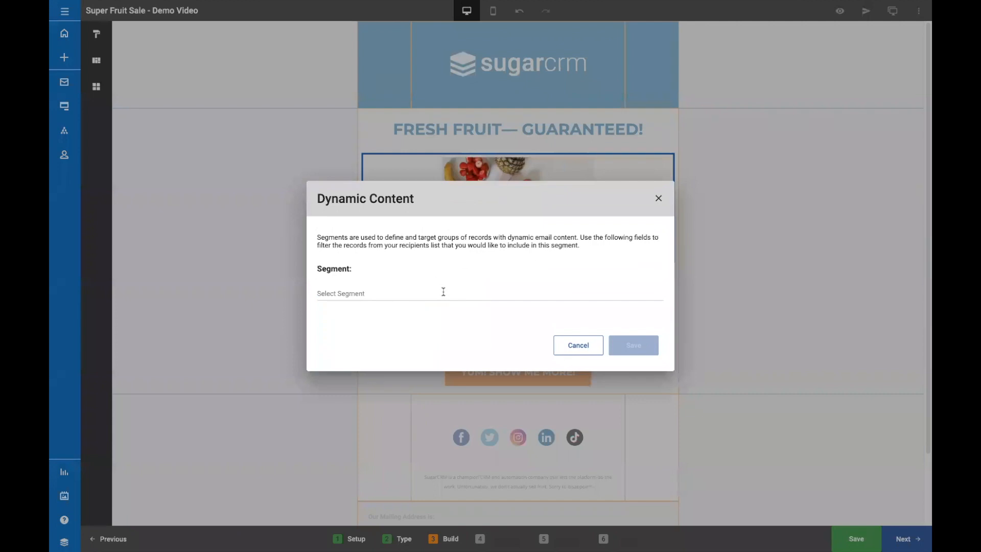
{"action": "left_click", "coordinate": [443, 291]}
{"action": "left_click", "coordinate": [417, 367]}
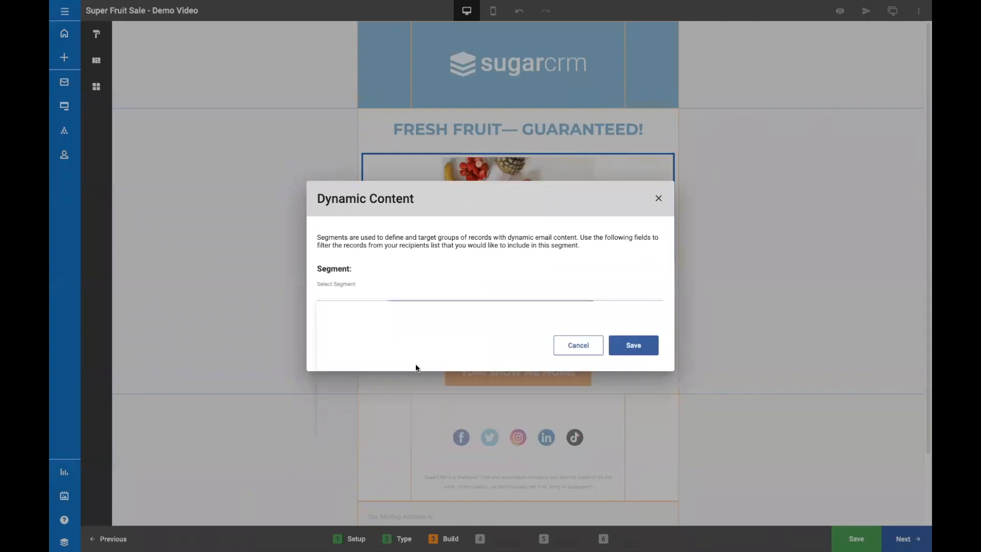
{"action": "left_click", "coordinate": [624, 346]}
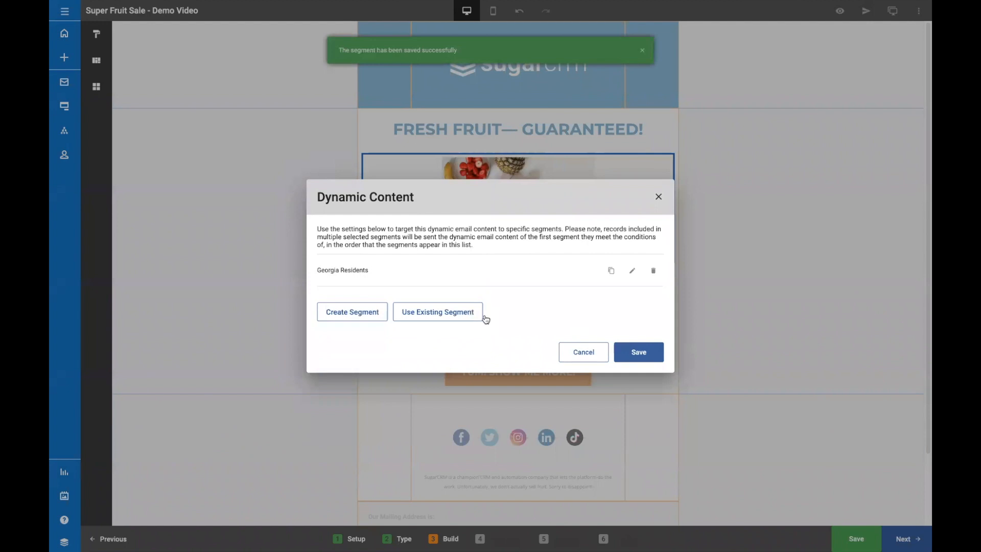
Add the existing Hawaii Residents segment to the dynamic image's content settings.
{"action": "left_click", "coordinate": [451, 314]}
{"action": "left_click", "coordinate": [446, 301]}
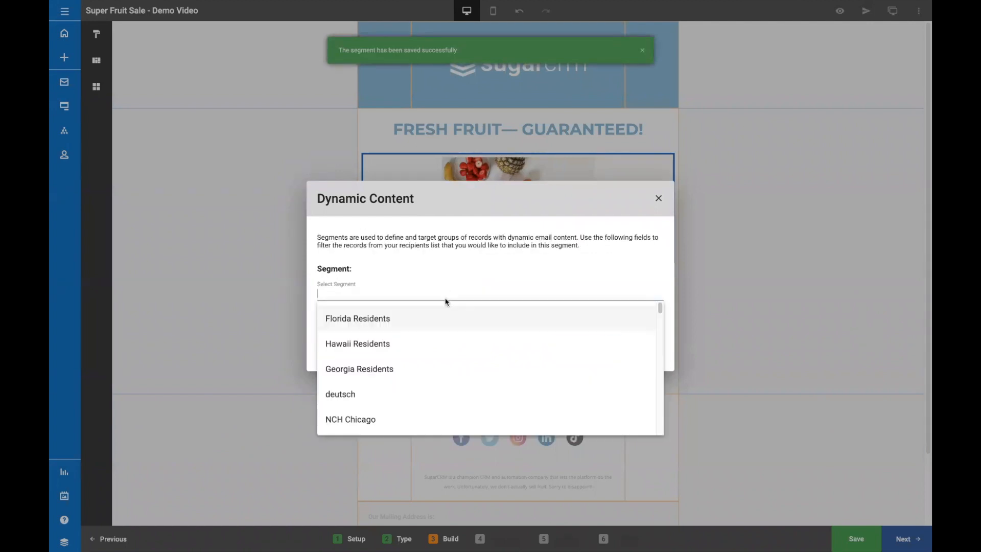
{"action": "left_click", "coordinate": [431, 340]}
{"action": "left_click", "coordinate": [633, 345]}
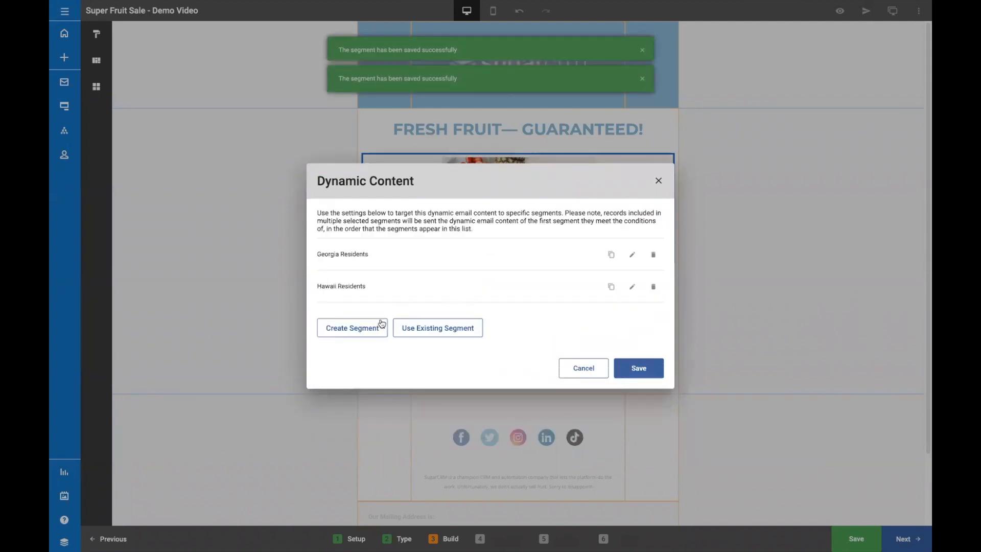
Add the existing Florida Residents segment to the dynamic image and save its dynamic content settings.
{"action": "left_click", "coordinate": [424, 329]}
{"action": "left_click", "coordinate": [414, 292]}
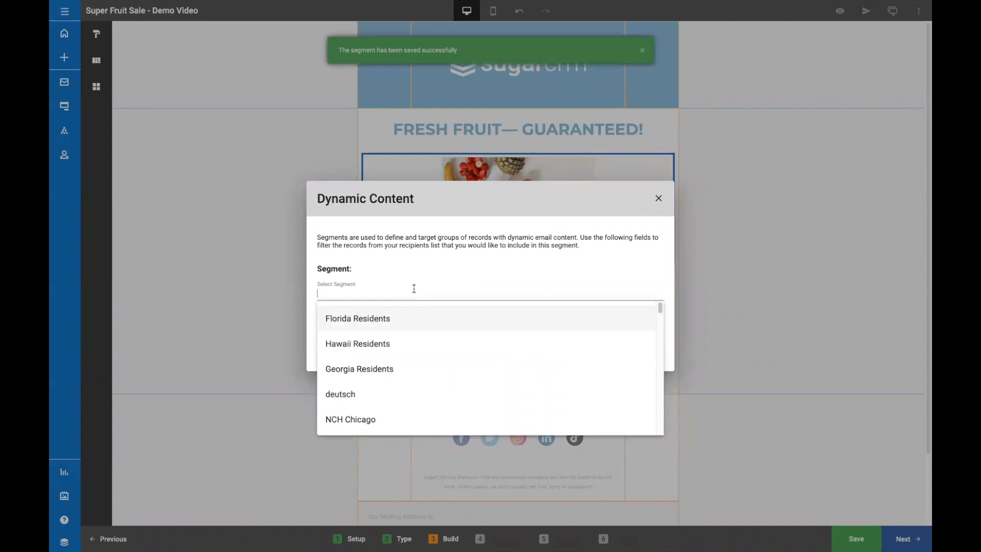
{"action": "left_click", "coordinate": [409, 322]}
{"action": "left_click", "coordinate": [650, 350]}
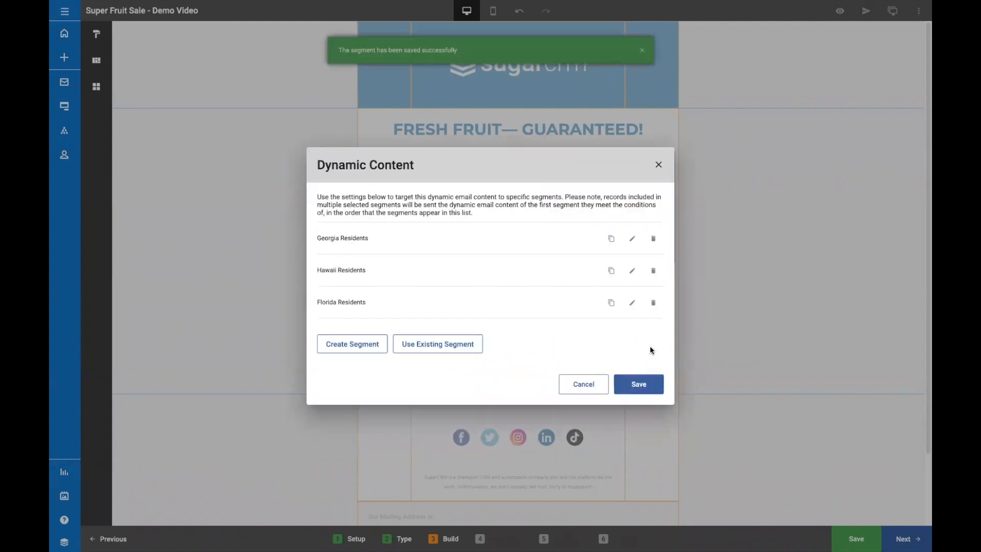
{"action": "left_click", "coordinate": [645, 385]}
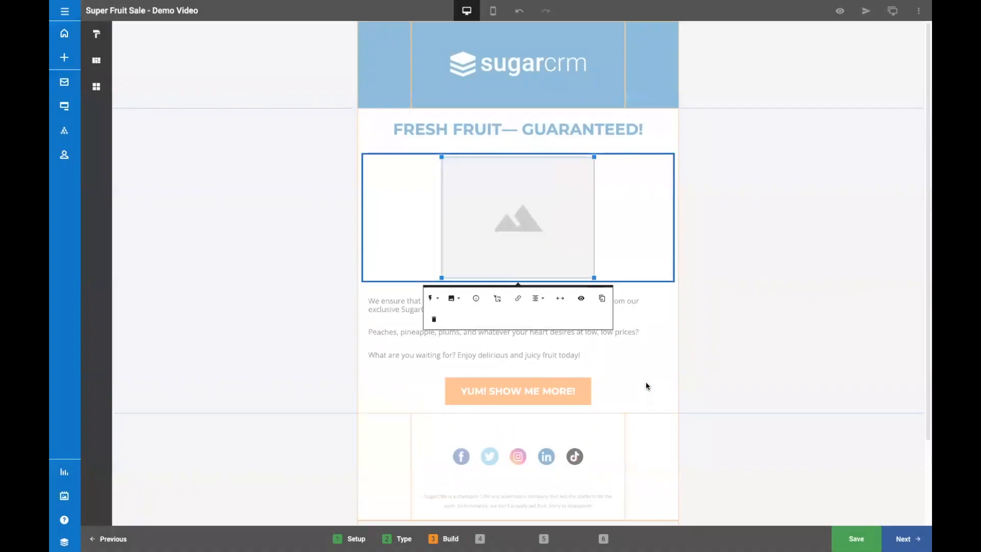
Fill the dynamic image's Georgia Residents segment with an Unsplash close-up photo of piled peaches, searching for "Peaches".
{"action": "left_click", "coordinate": [436, 300]}
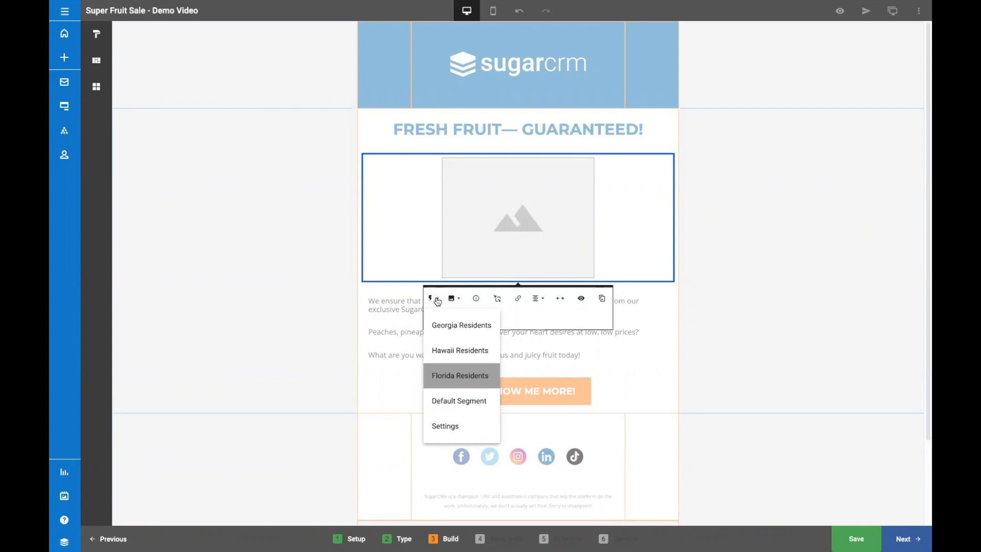
{"action": "left_click", "coordinate": [444, 325]}
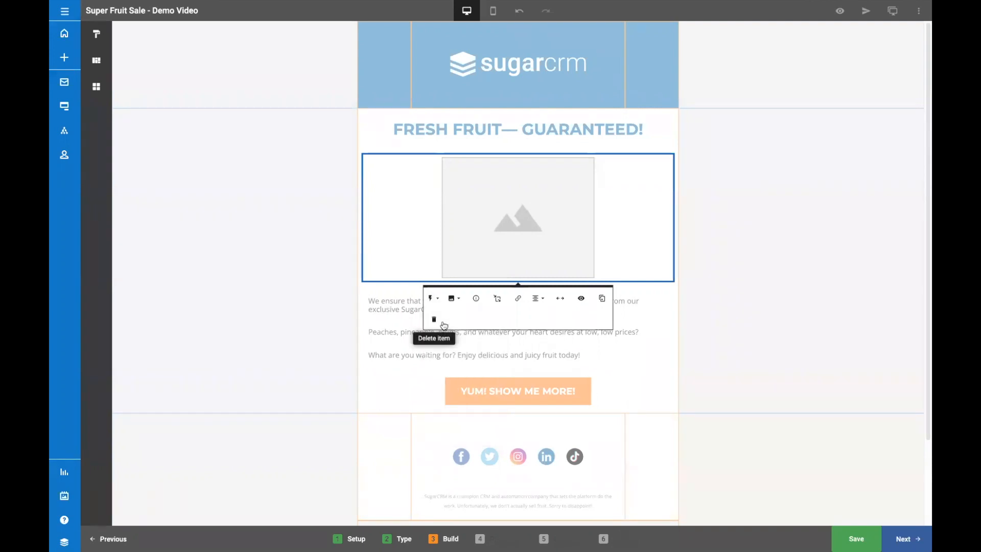
{"action": "left_click", "coordinate": [432, 300]}
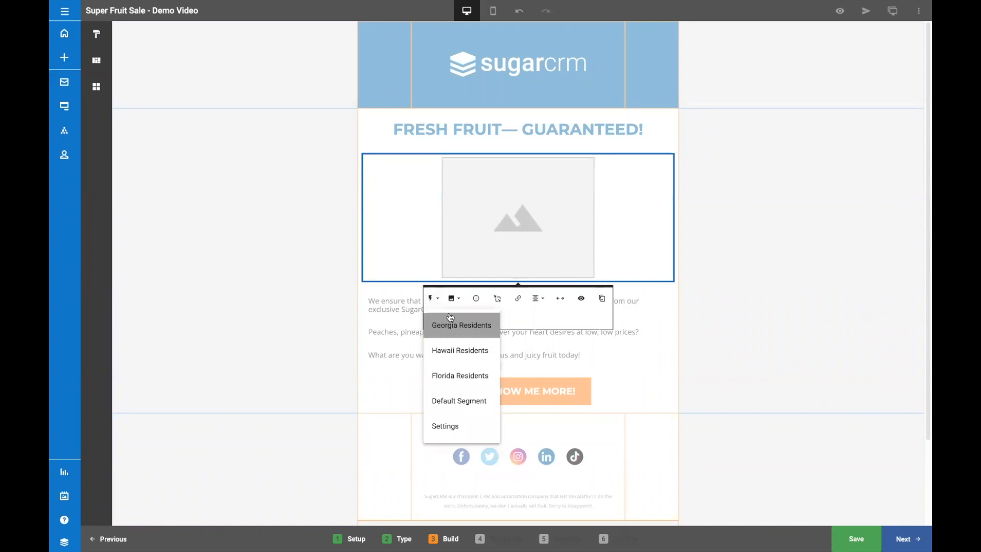
{"action": "left_click", "coordinate": [455, 301]}
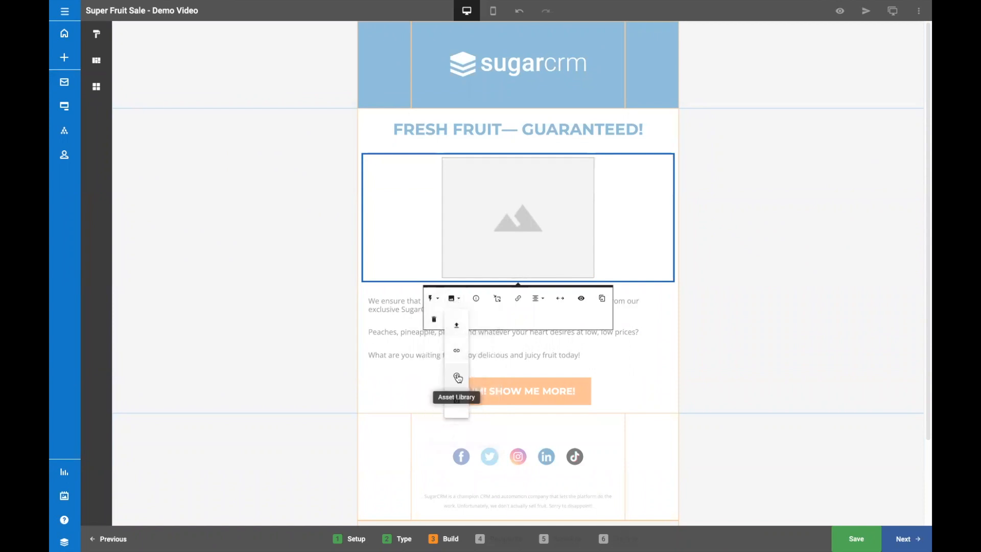
{"action": "left_click", "coordinate": [458, 401]}
{"action": "left_click", "coordinate": [404, 165]}
{"action": "type", "text": "P"}
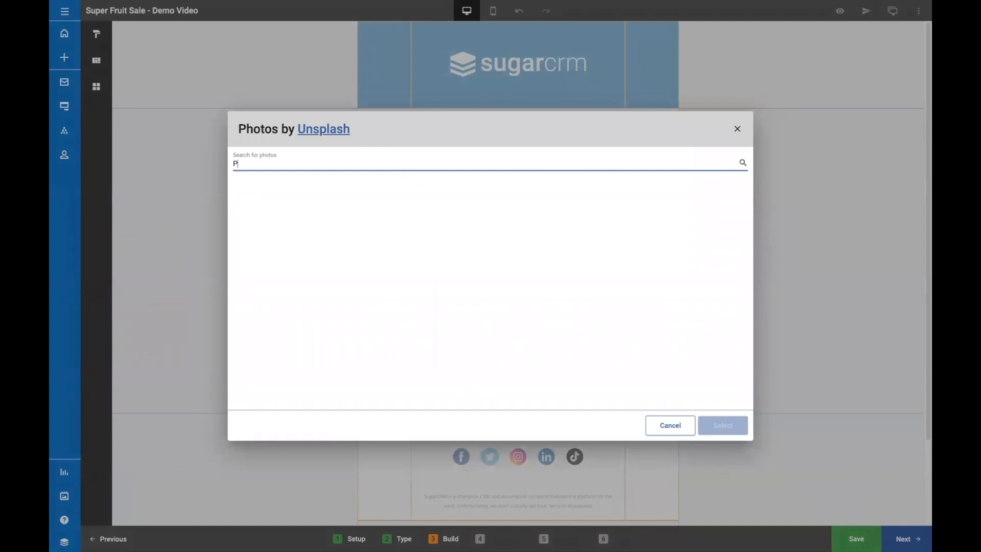
{"action": "type", "text": "eaches"}
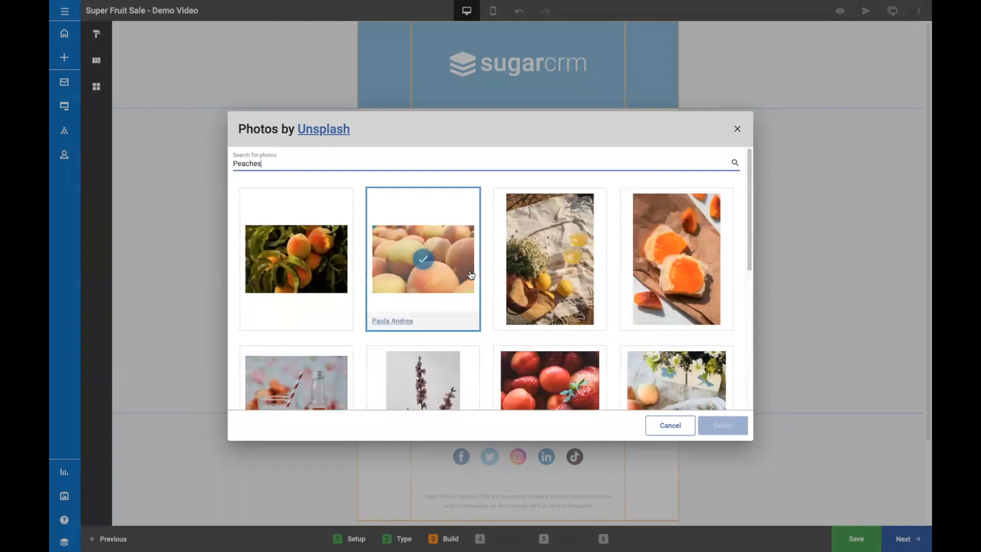
{"action": "left_click", "coordinate": [471, 275]}
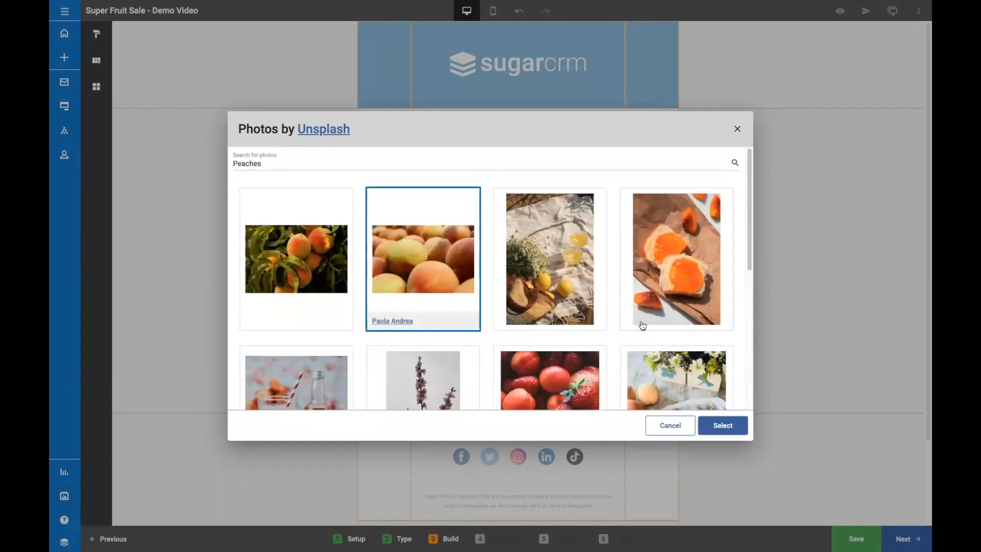
{"action": "left_click", "coordinate": [711, 425]}
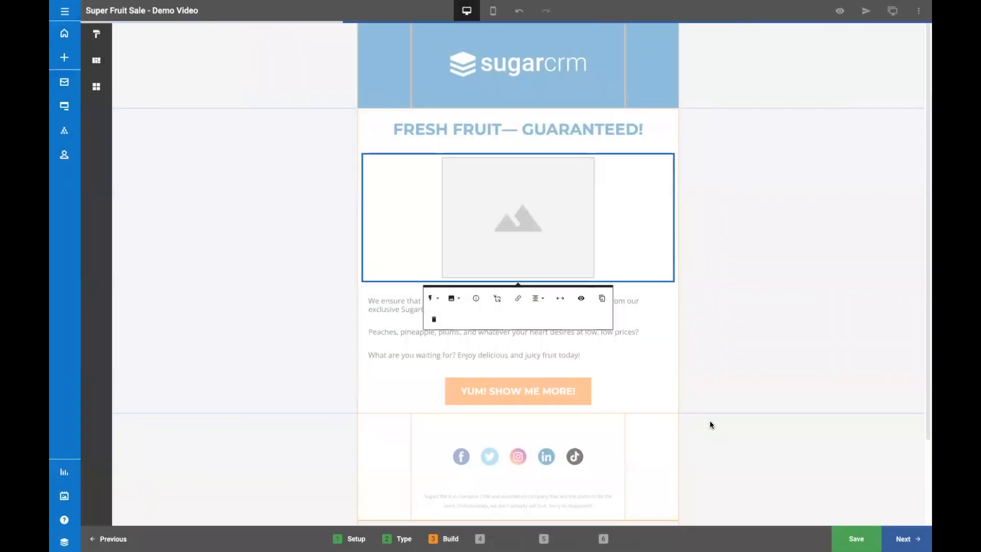
Fill the dynamic image's Hawaii Residents segment with an Unsplash photo of a single upright pineapple, searching for "pineapple".
{"action": "left_click", "coordinate": [434, 278]}
{"action": "left_click", "coordinate": [442, 331]}
{"action": "left_click", "coordinate": [452, 297]}
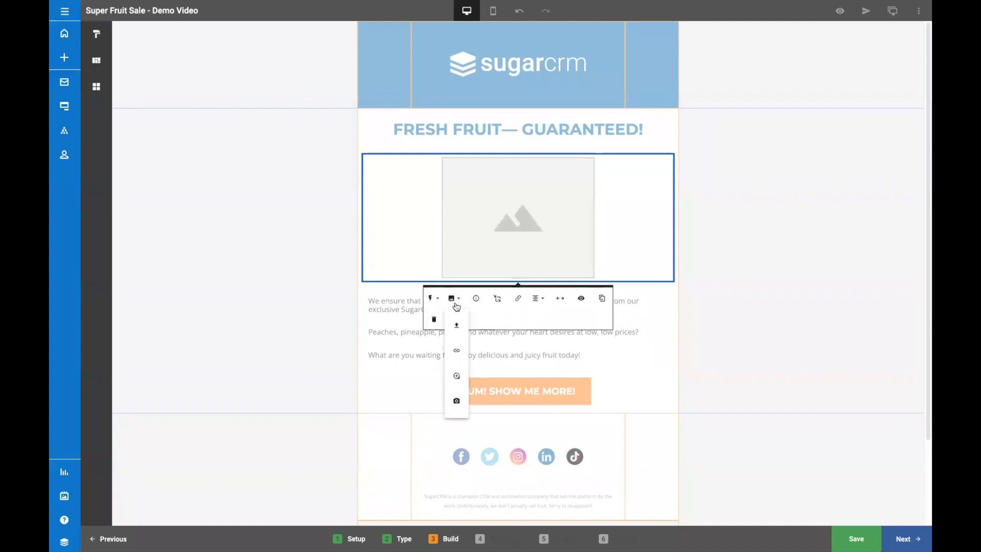
{"action": "left_click", "coordinate": [455, 400]}
{"action": "left_click", "coordinate": [367, 165]}
{"action": "type", "text": "pineapple"}
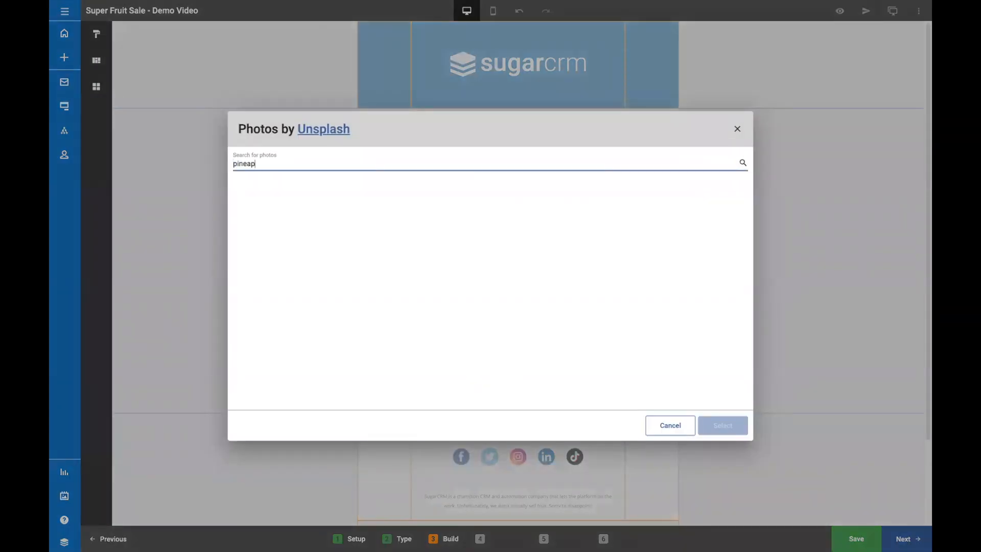
{"action": "left_click", "coordinate": [423, 258]}
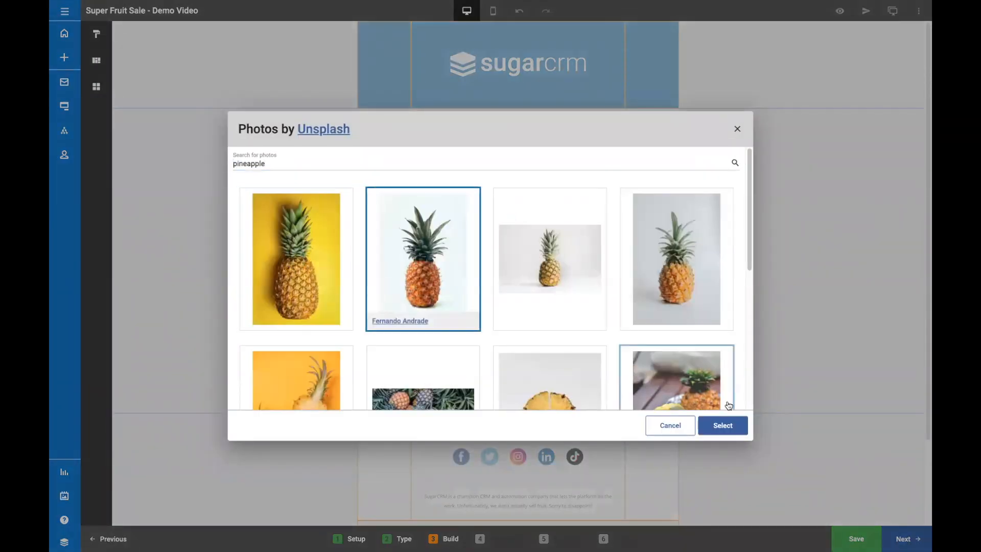
{"action": "left_click", "coordinate": [722, 426]}
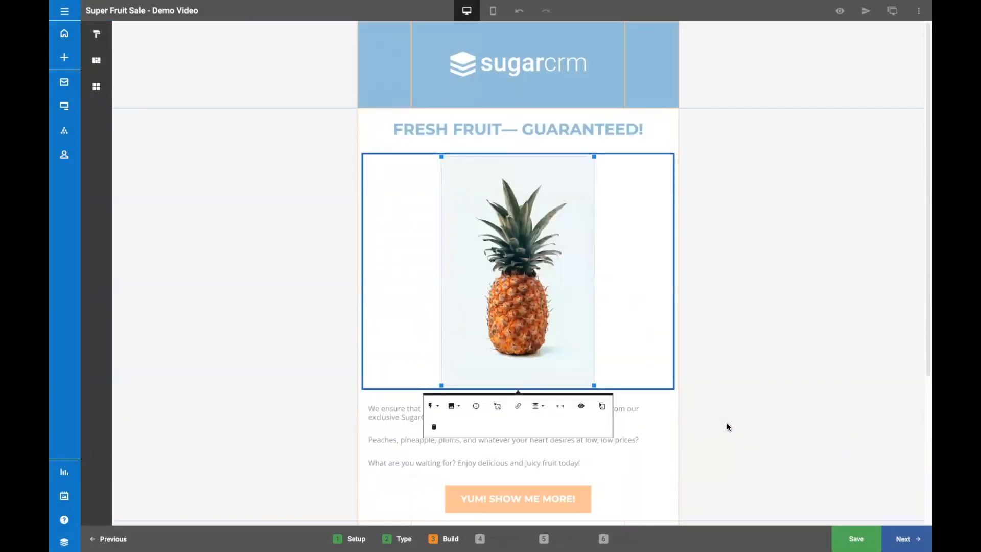
Fill the dynamic image's Florida Residents segment with an Unsplash photo of three stacked oranges, searching for "oranges".
{"action": "left_click", "coordinate": [432, 406]}
{"action": "left_click", "coordinate": [462, 490]}
{"action": "left_click", "coordinate": [452, 299]}
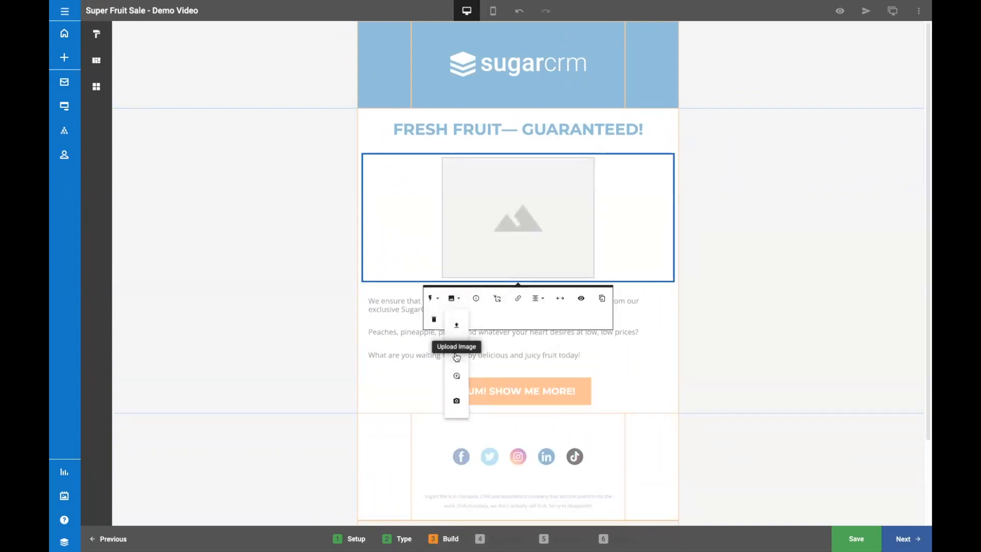
{"action": "left_click", "coordinate": [456, 401]}
{"action": "left_click", "coordinate": [421, 162]}
{"action": "type", "text": "oranges"}
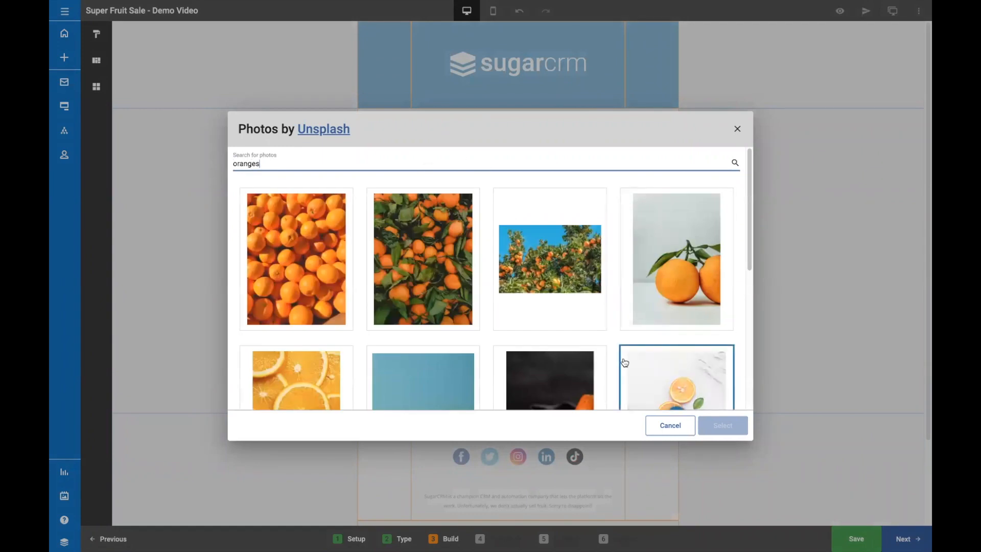
{"action": "scroll", "coordinate": [624, 361], "scroll_direction": "down", "scroll_amount": 3}
{"action": "left_click", "coordinate": [455, 331]}
{"action": "left_click", "coordinate": [736, 429]}
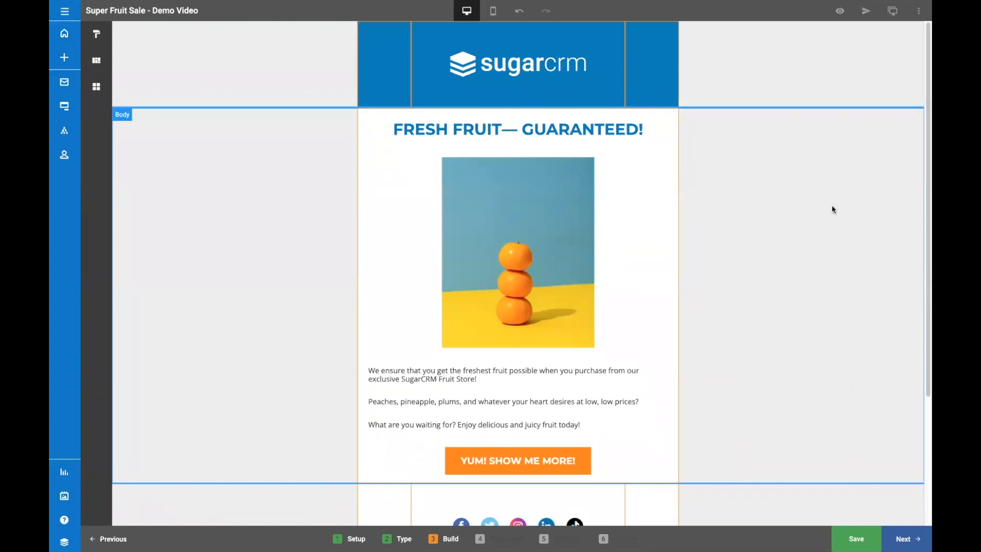
Preview the email with the Default, Georgia Residents, Hawaii Residents and Florida Residents variations applied to all dynamic elements.
{"action": "left_click", "coordinate": [840, 10]}
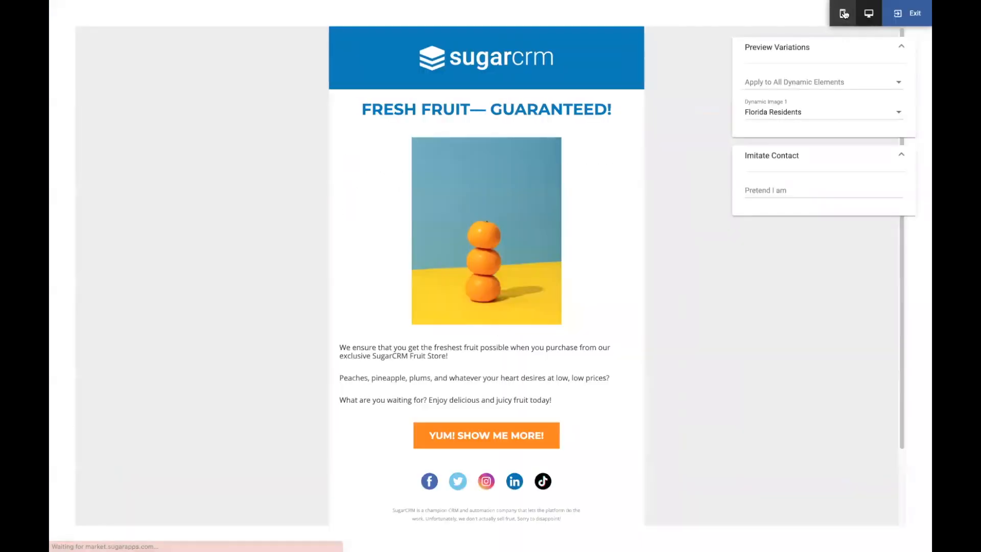
{"action": "left_click", "coordinate": [851, 81]}
{"action": "left_click", "coordinate": [848, 81]}
{"action": "left_click", "coordinate": [848, 82]}
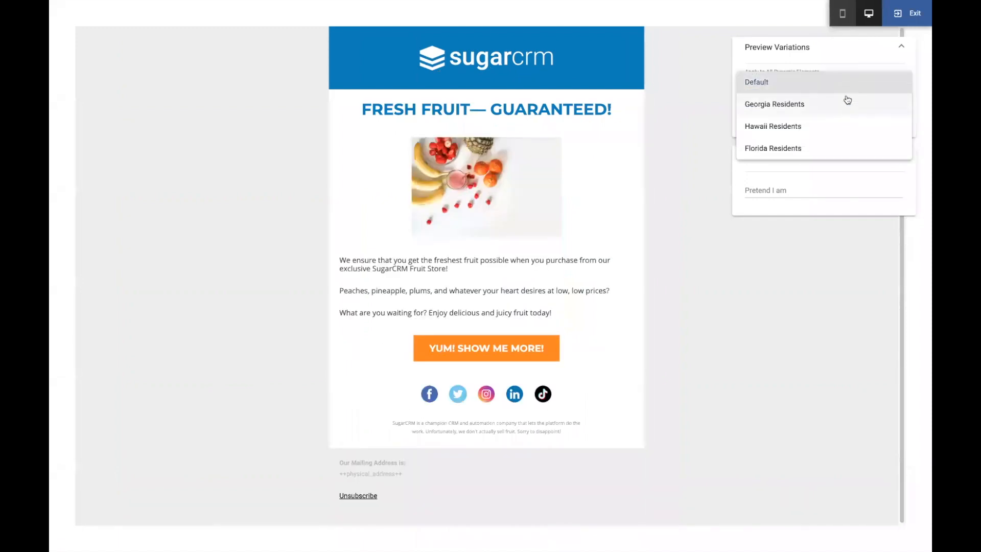
{"action": "left_click", "coordinate": [847, 100]}
{"action": "left_click", "coordinate": [848, 90]}
{"action": "left_click", "coordinate": [842, 106]}
{"action": "left_click", "coordinate": [846, 79]}
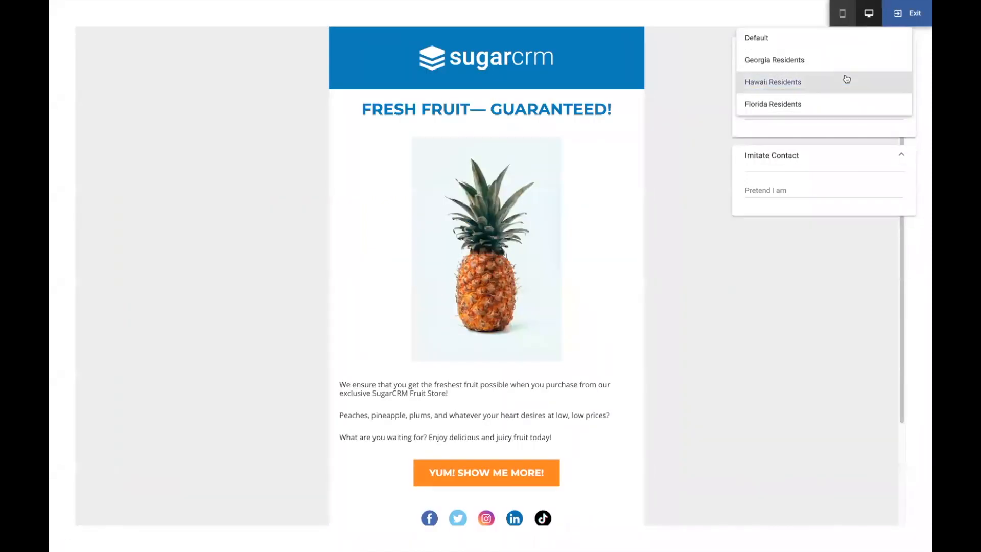
{"action": "left_click", "coordinate": [838, 105]}
Preview the email as one specific contact, found by the start of the contact's e-mail address, and exit the preview.
{"action": "left_click", "coordinate": [808, 192]}
{"action": "type", "text": "bb"}
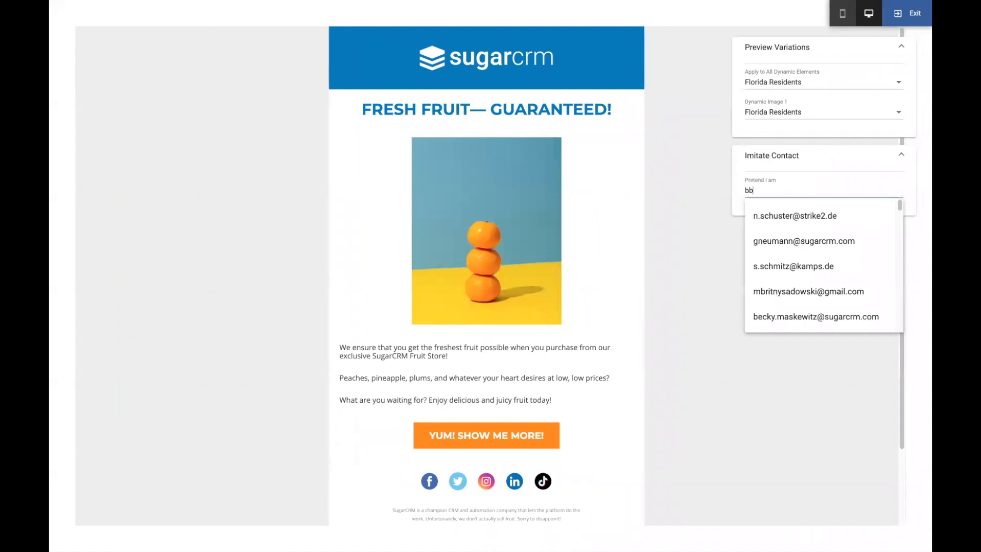
{"action": "left_click", "coordinate": [805, 214]}
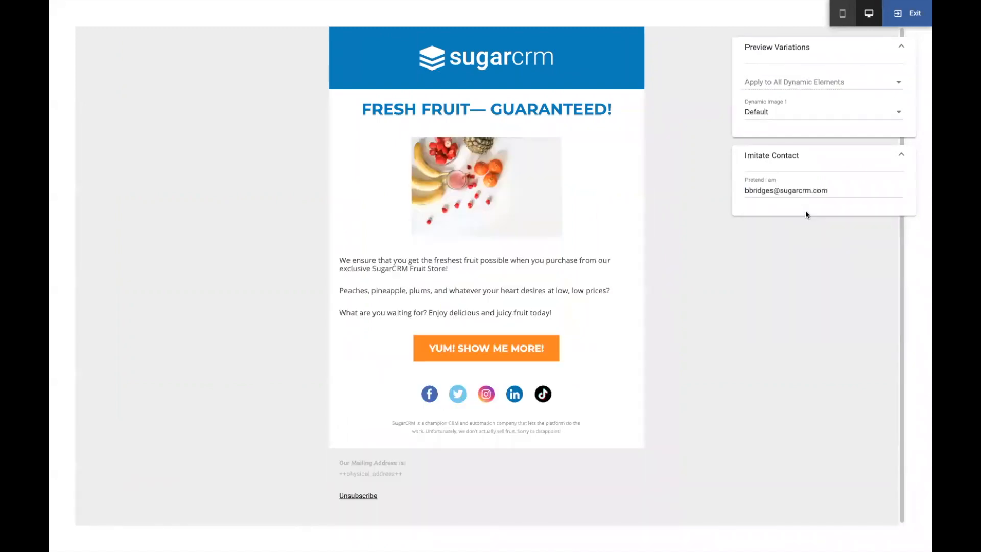
{"action": "left_click", "coordinate": [910, 19]}
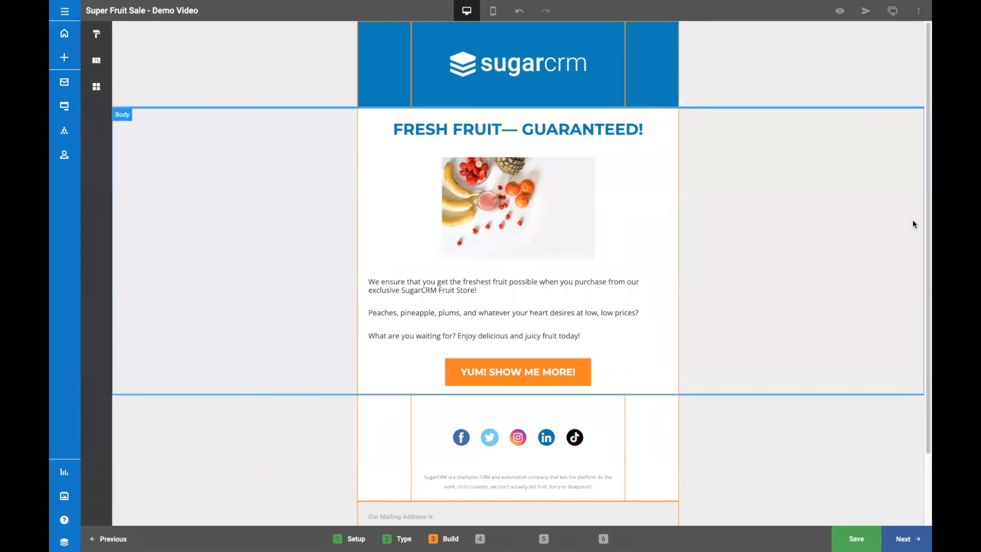
Include the Spring Tradeshow - distribution list among the campaign's recipients.
{"action": "left_click", "coordinate": [906, 539]}
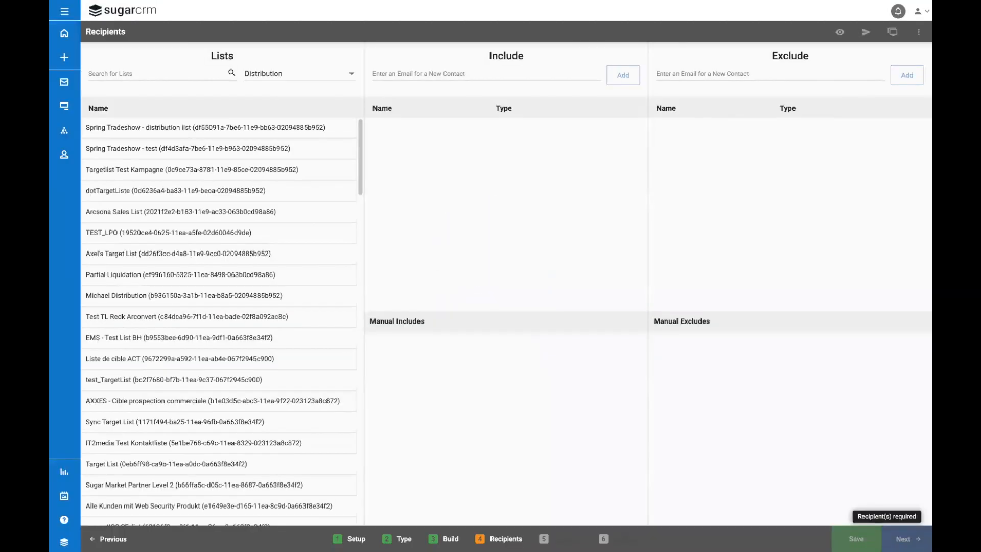
{"action": "left_click_drag", "start_coordinate": [342, 131], "coordinate": [504, 149]}
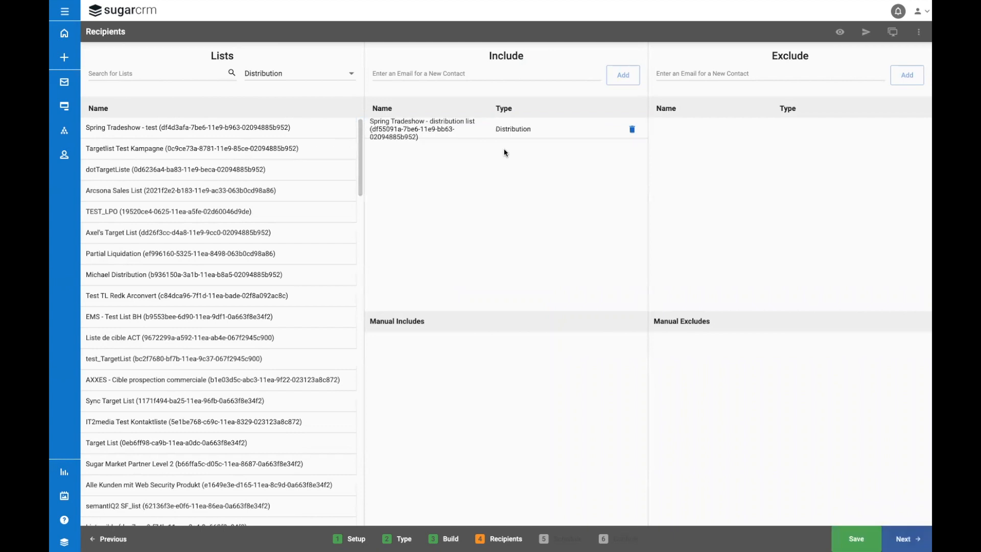
Keep the campaign set to Send Email Immediately and start sending it from the final review.
{"action": "left_click", "coordinate": [907, 531]}
{"action": "left_click", "coordinate": [908, 538]}
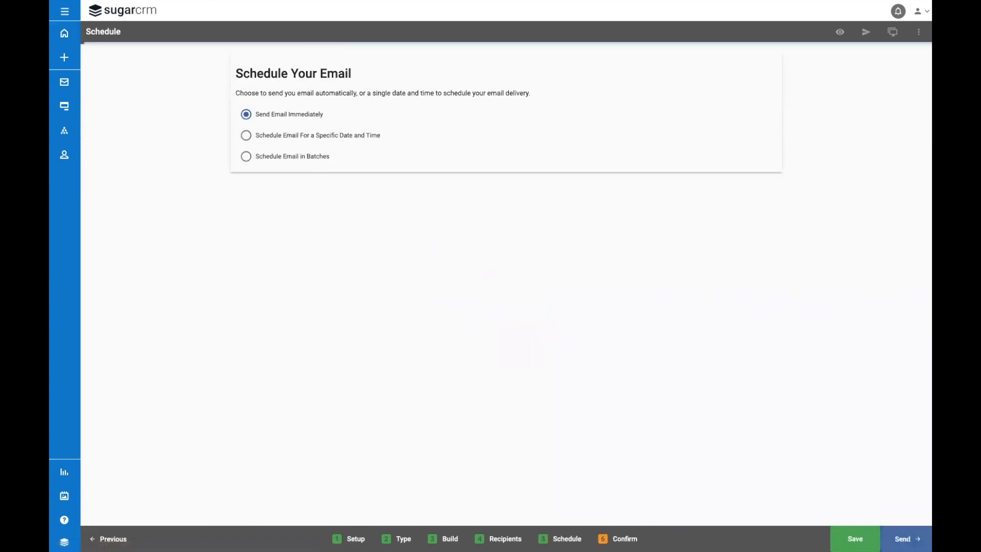
{"action": "left_click", "coordinate": [907, 539]}
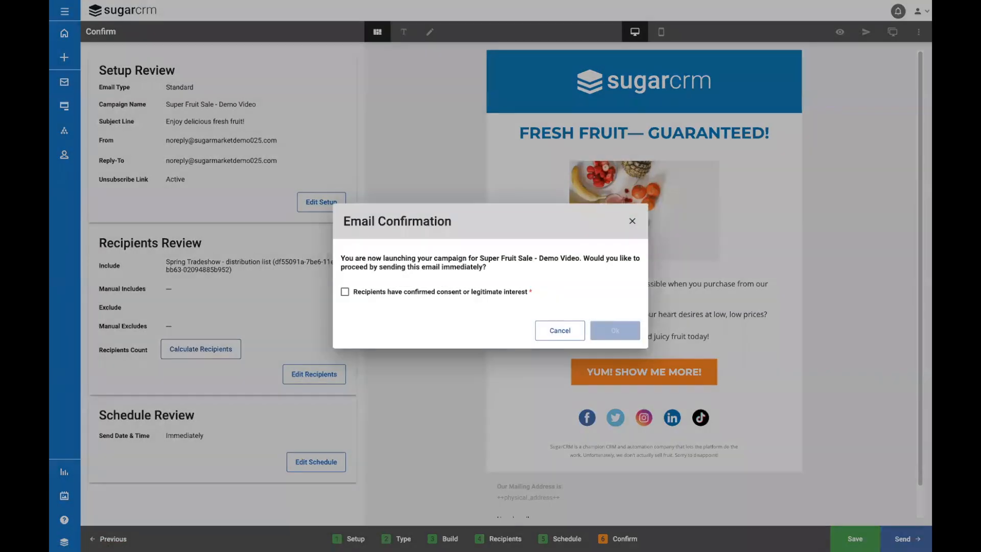